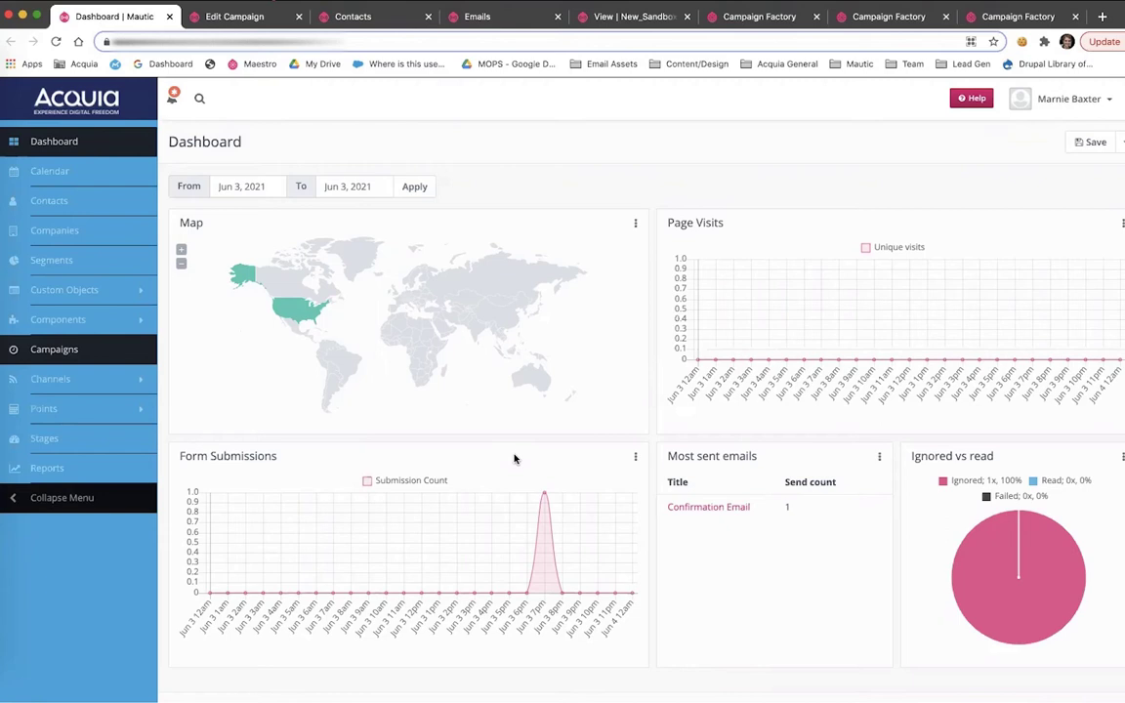
- Review the New_Customer_Nurture campaign's workflow in the campaign builder, from the segment source through the Booked Meeting decision branches
left_click(219, 16)
mouse_move(592, 237)
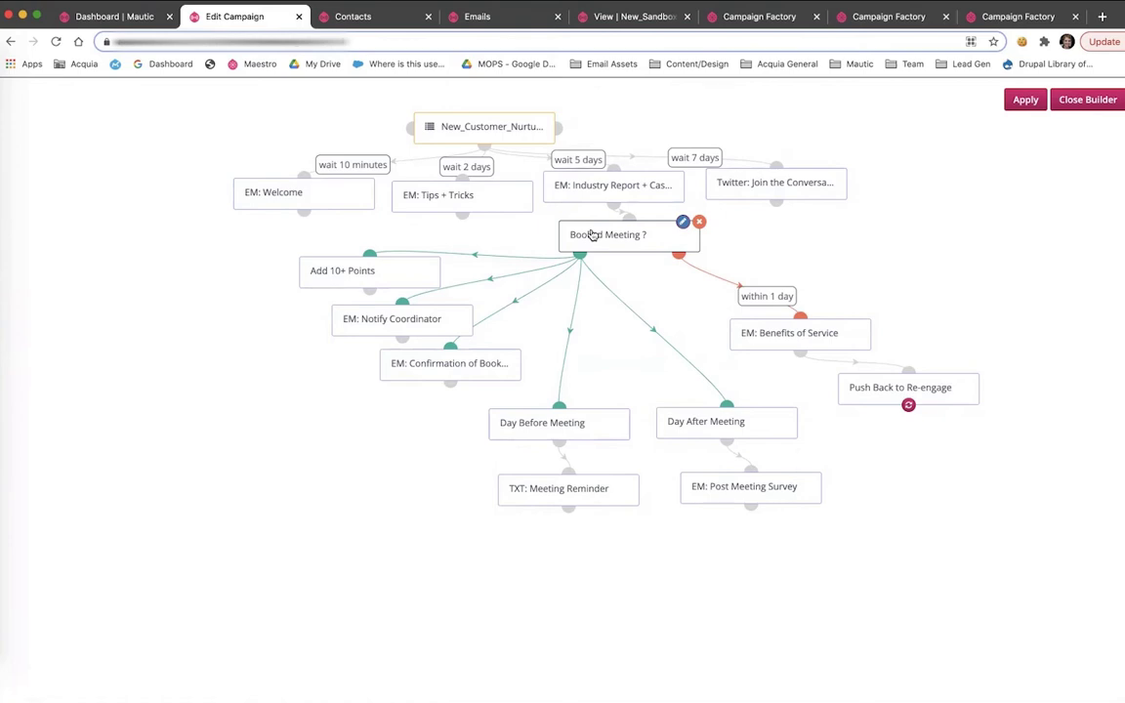
scroll(827, 231, "left", 2)
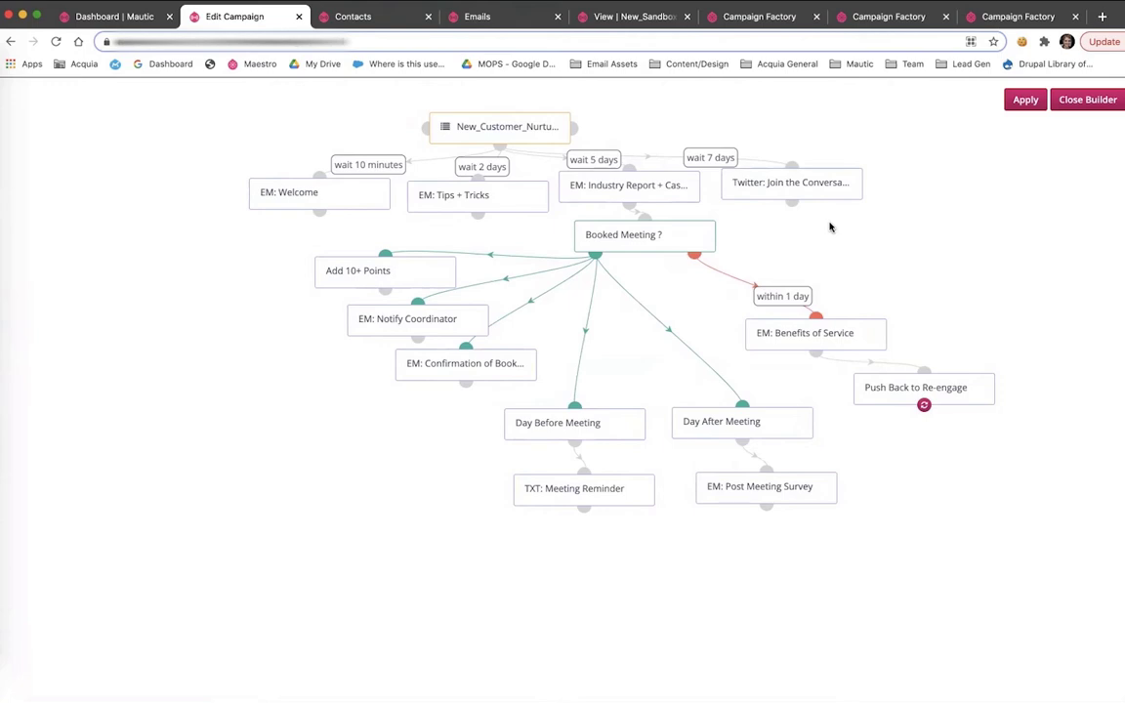
mouse_move(552, 117)
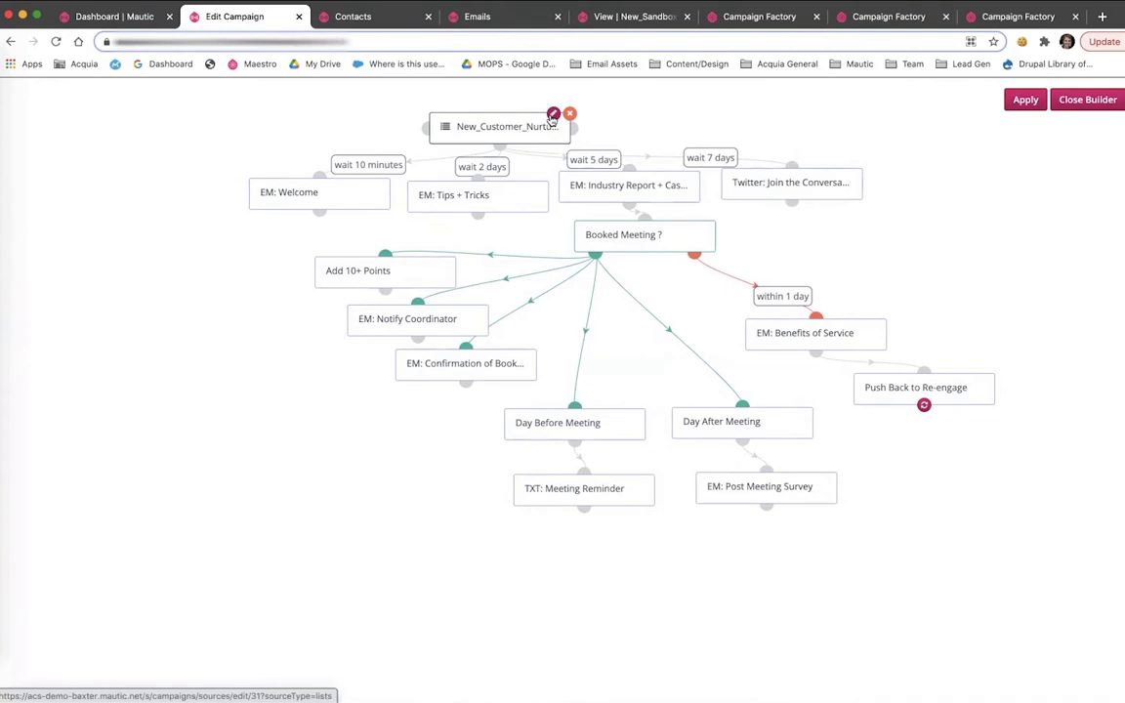
scroll(547, 123, "left", 2)
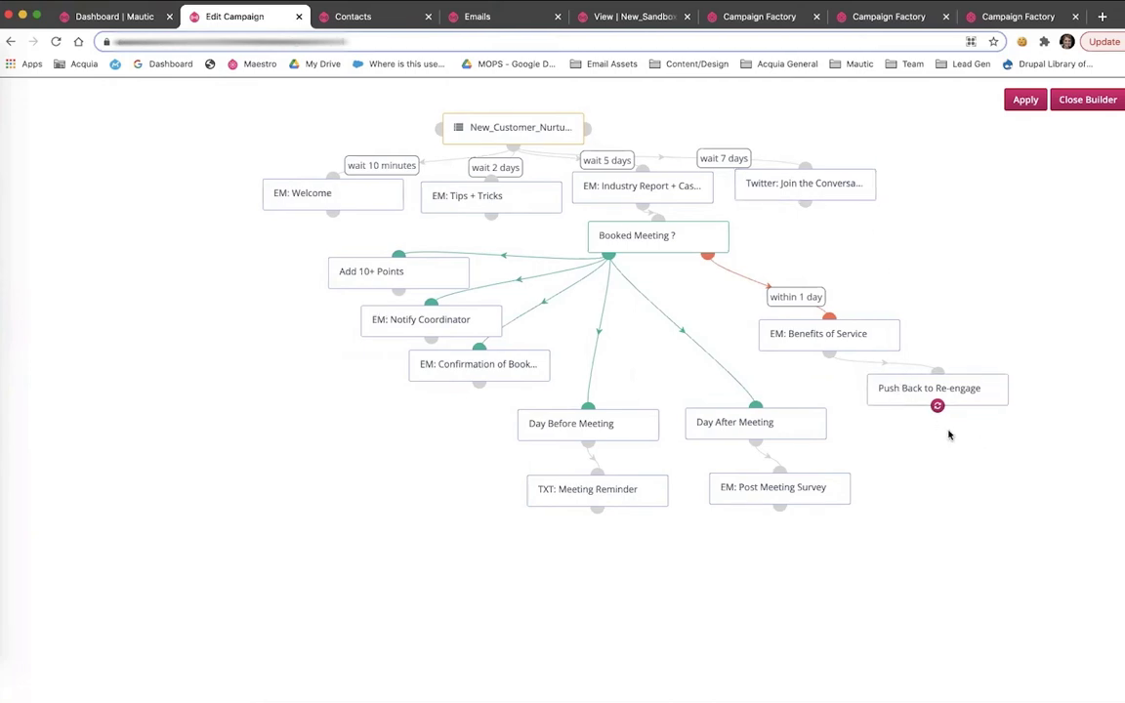
mouse_move(438, 322)
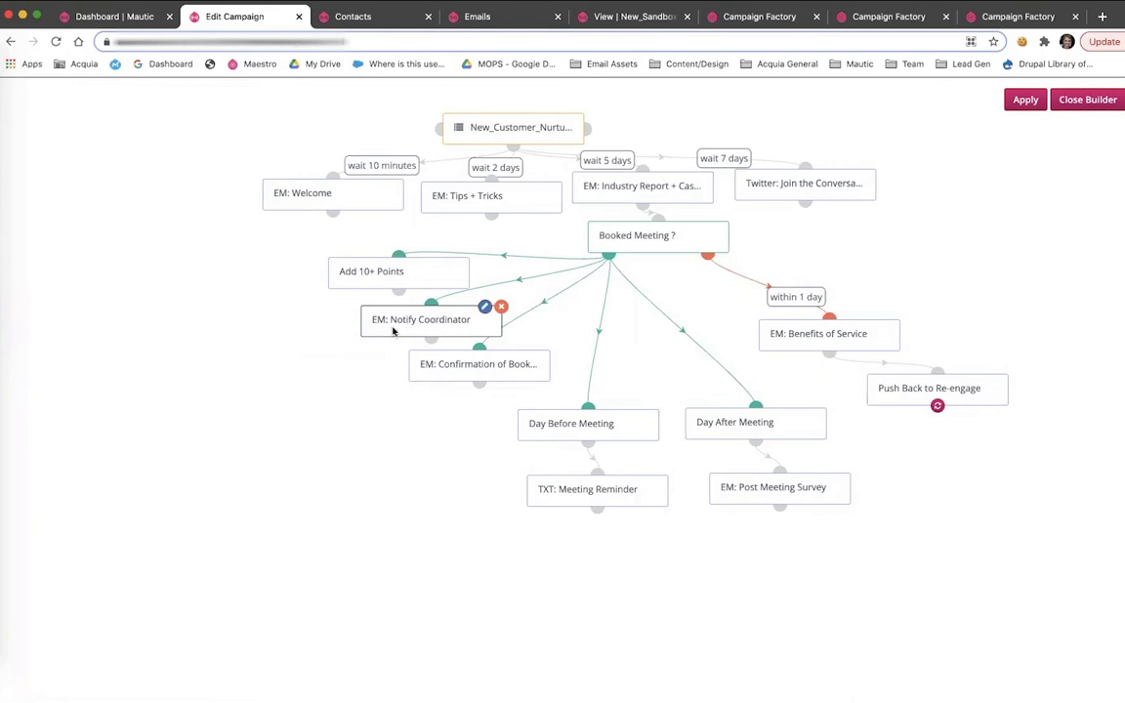
- Open the New York contact's record from the contacts list and examine its expanded core detail fields
left_click(353, 17)
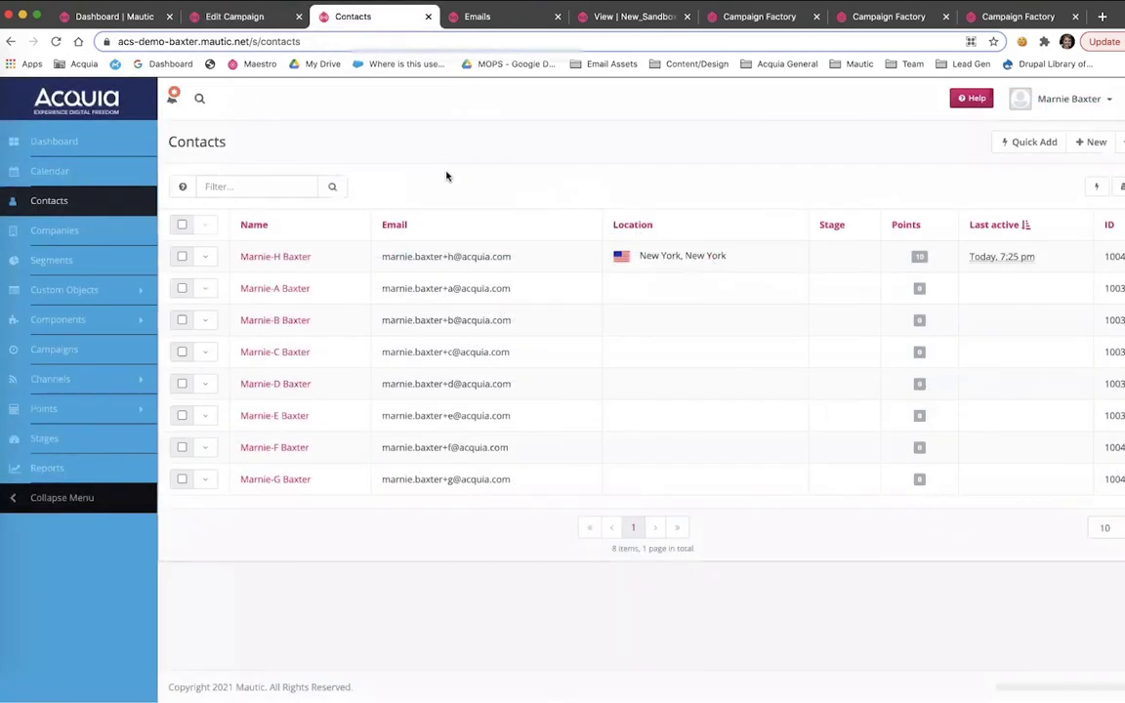
left_click(272, 257)
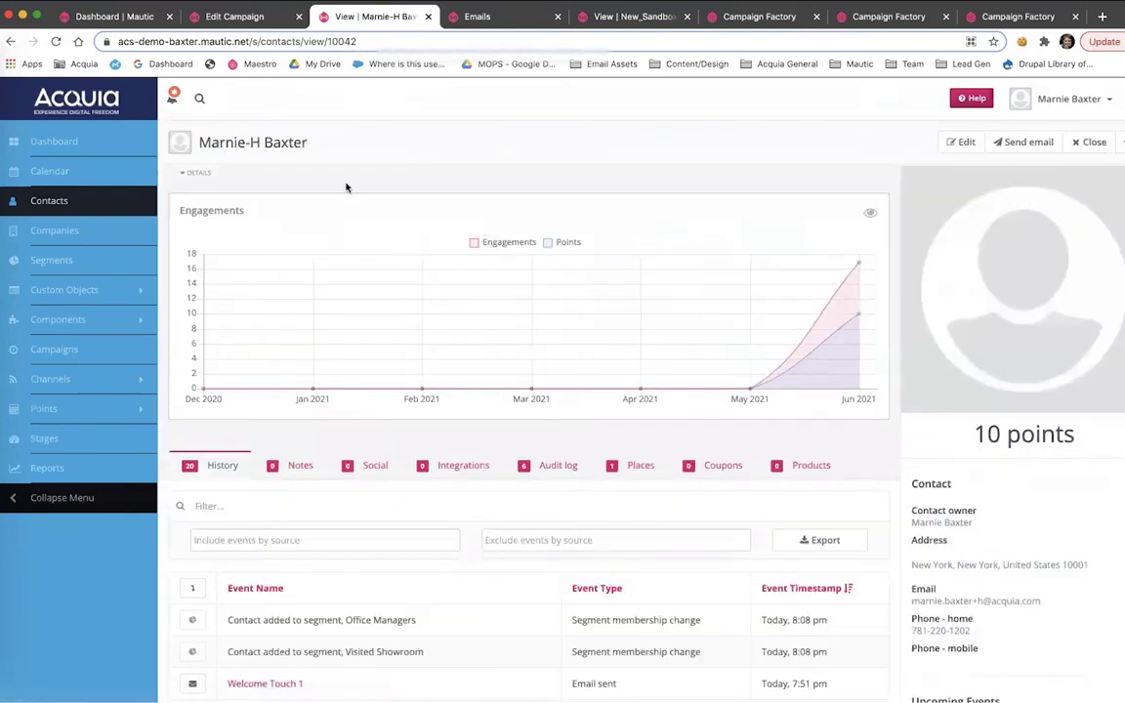
left_click(208, 174)
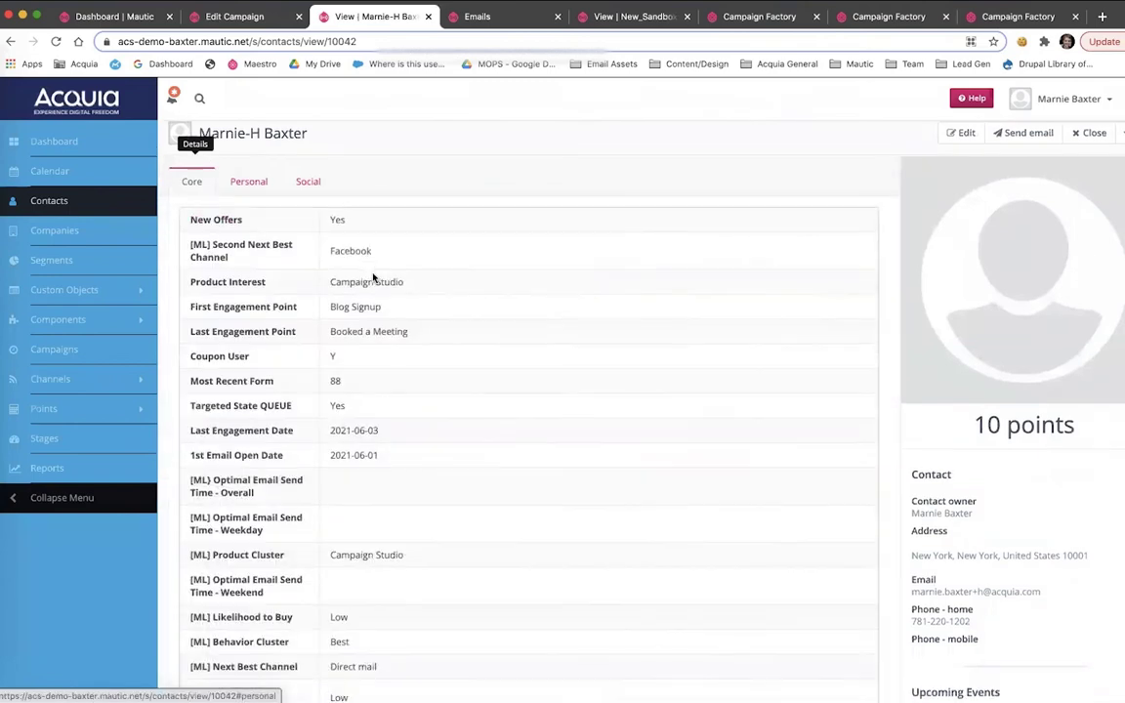
scroll(374, 277, "down", 10)
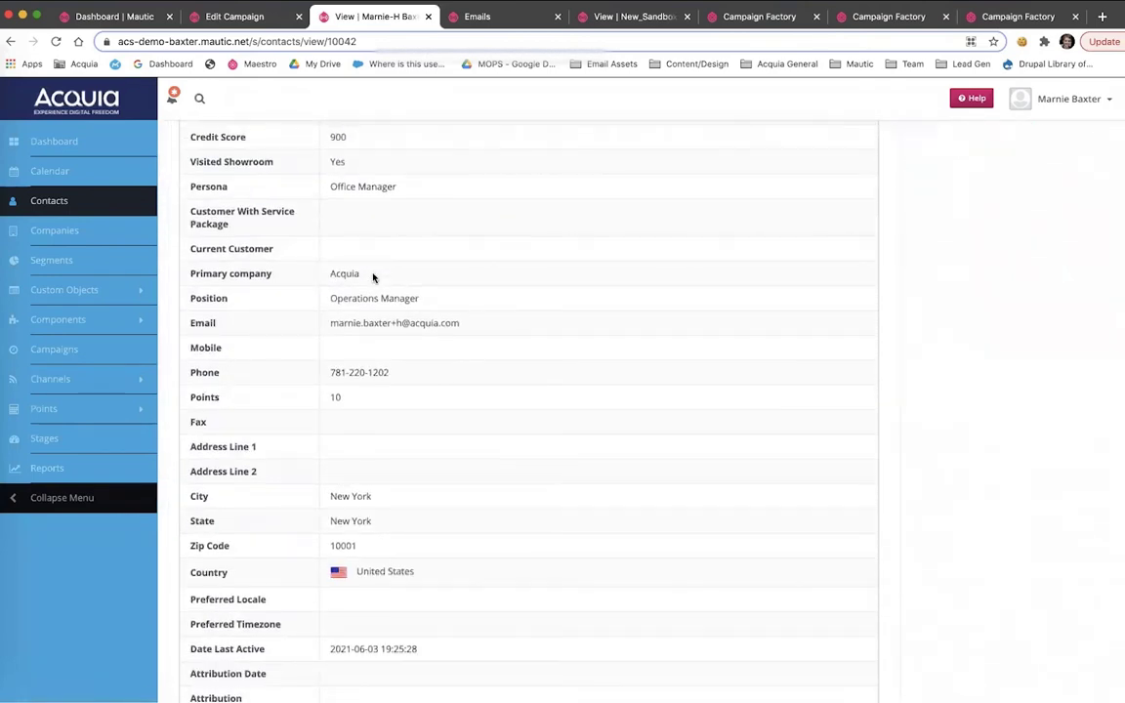
scroll(472, 389, "down", 4)
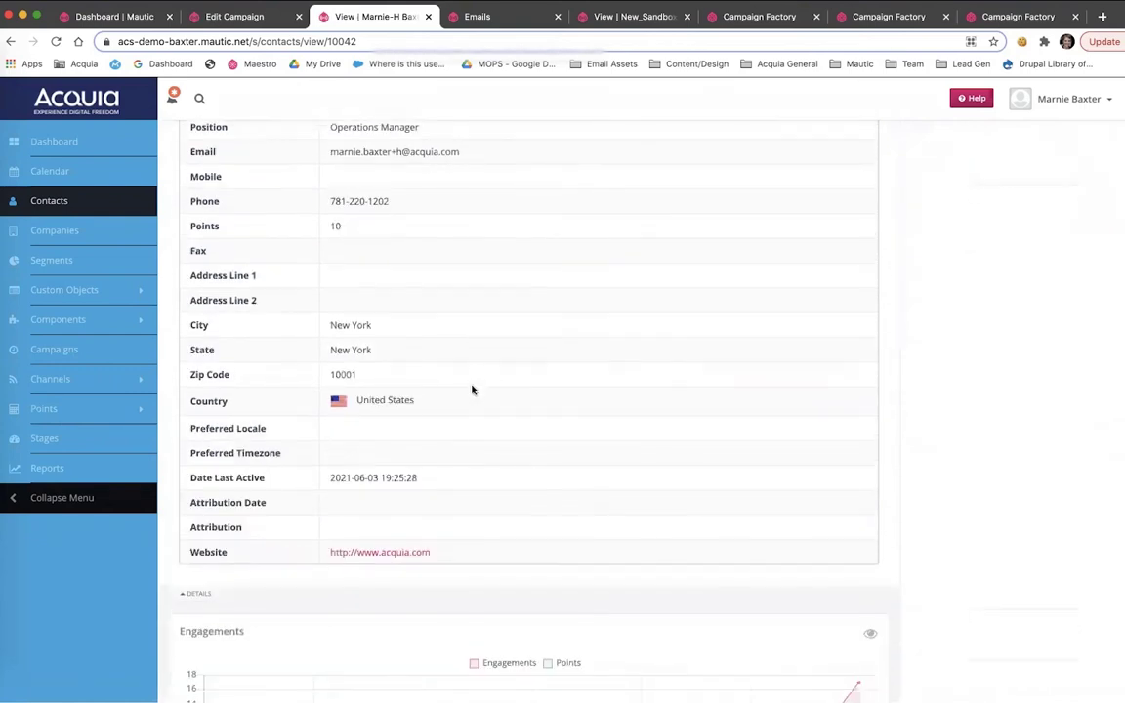
scroll(472, 389, "up", 1)
scroll(471, 389, "up", 2)
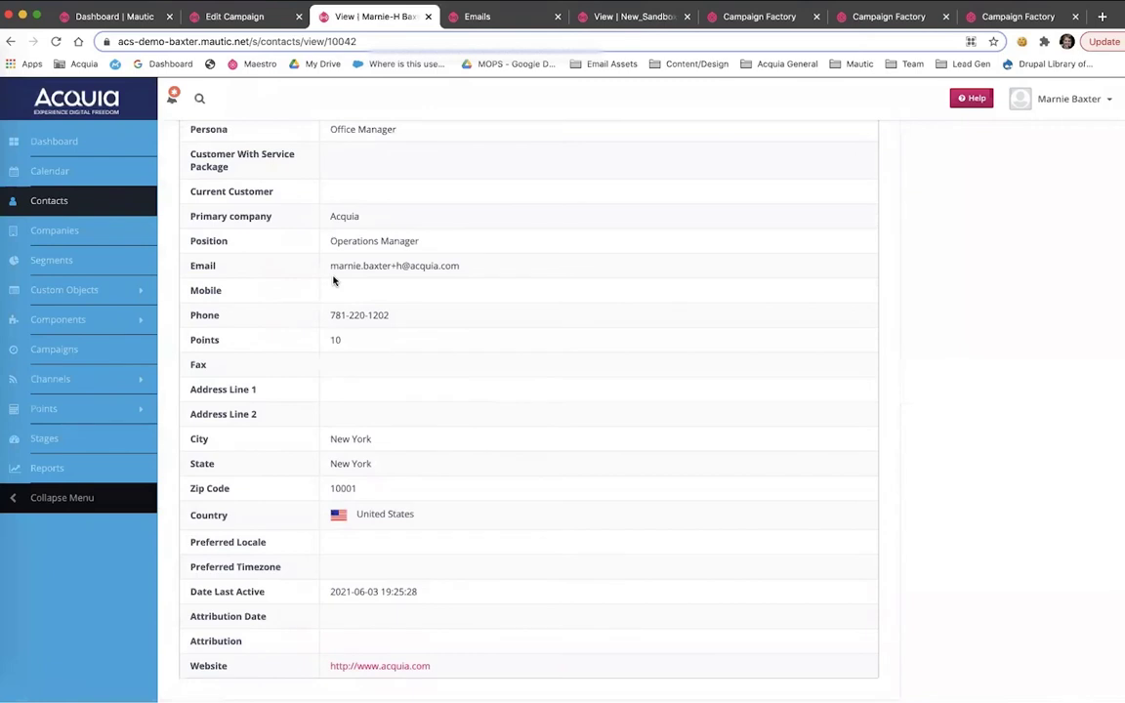
scroll(333, 281, "up", 7)
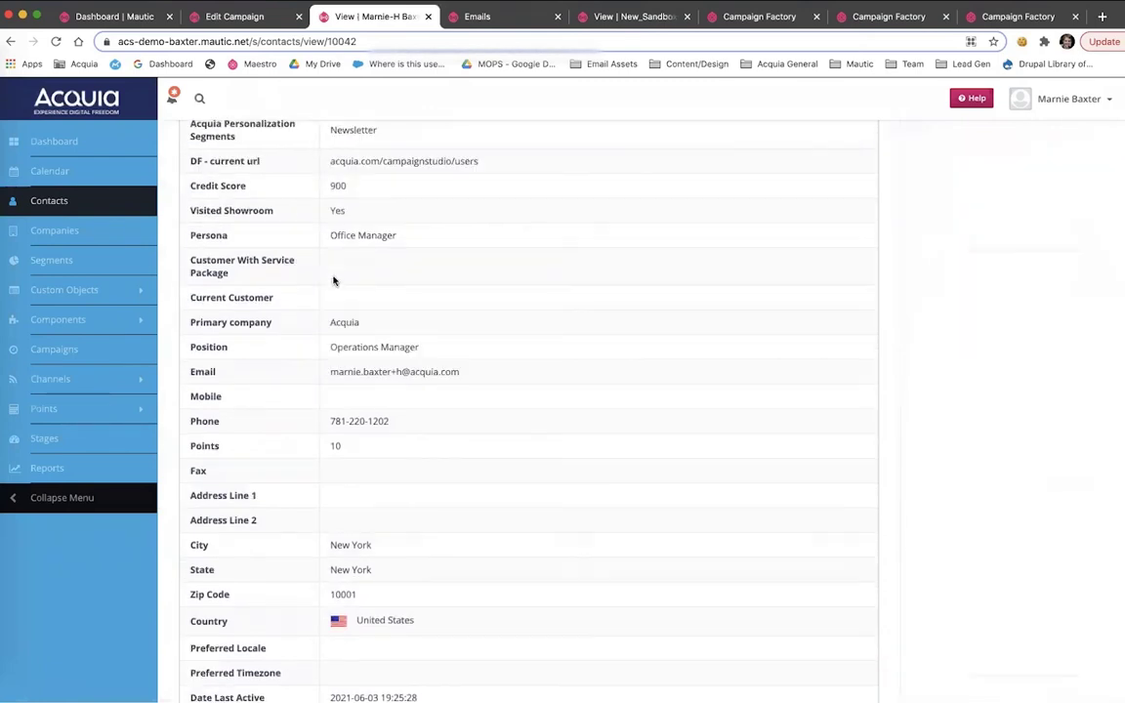
scroll(333, 281, "up", 6)
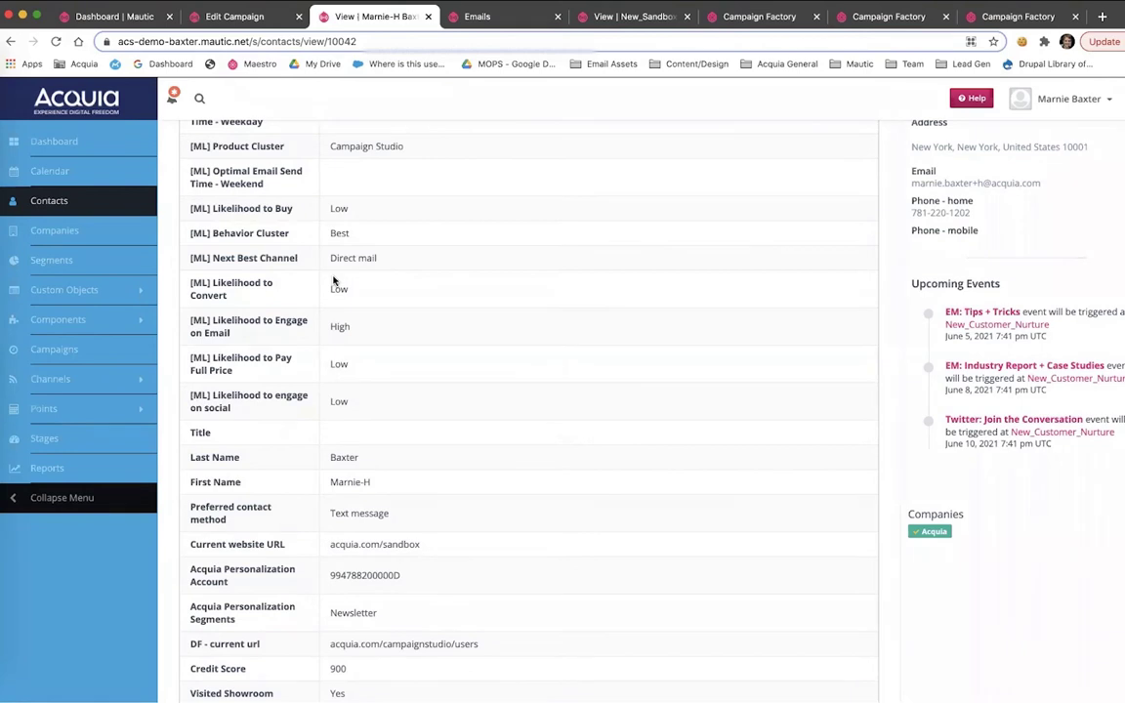
scroll(333, 281, "up", 2)
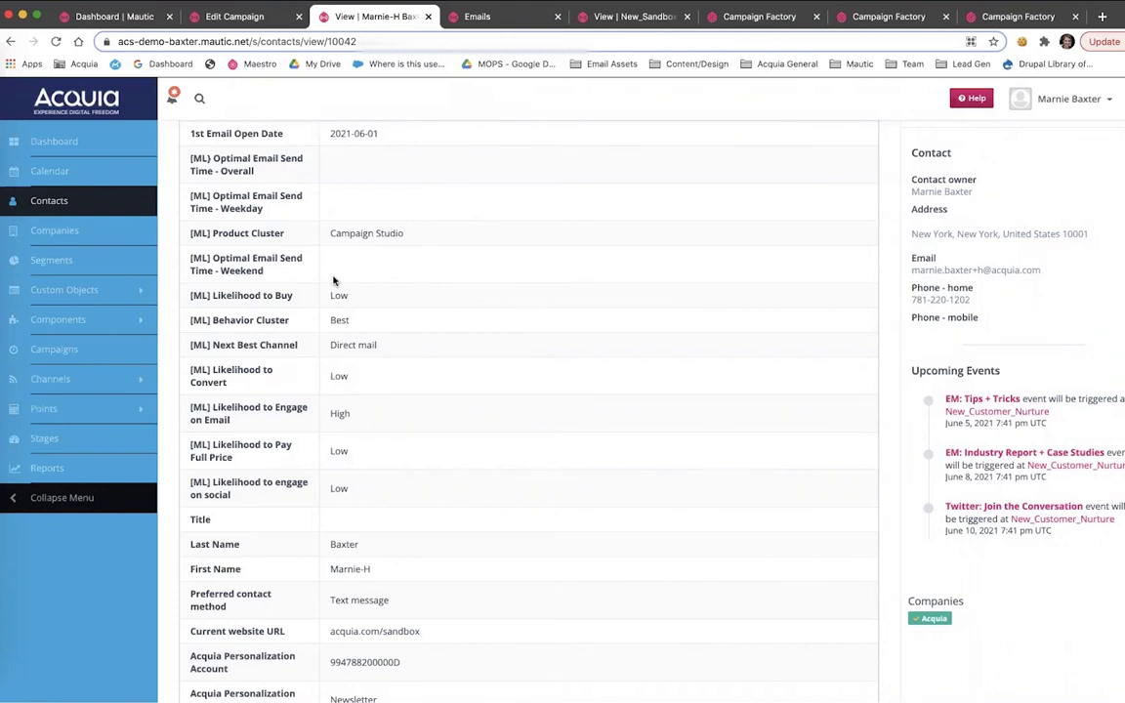
- Review the contact's event history, including segment changes, sent emails and campaign events
scroll(333, 280, "down", 10)
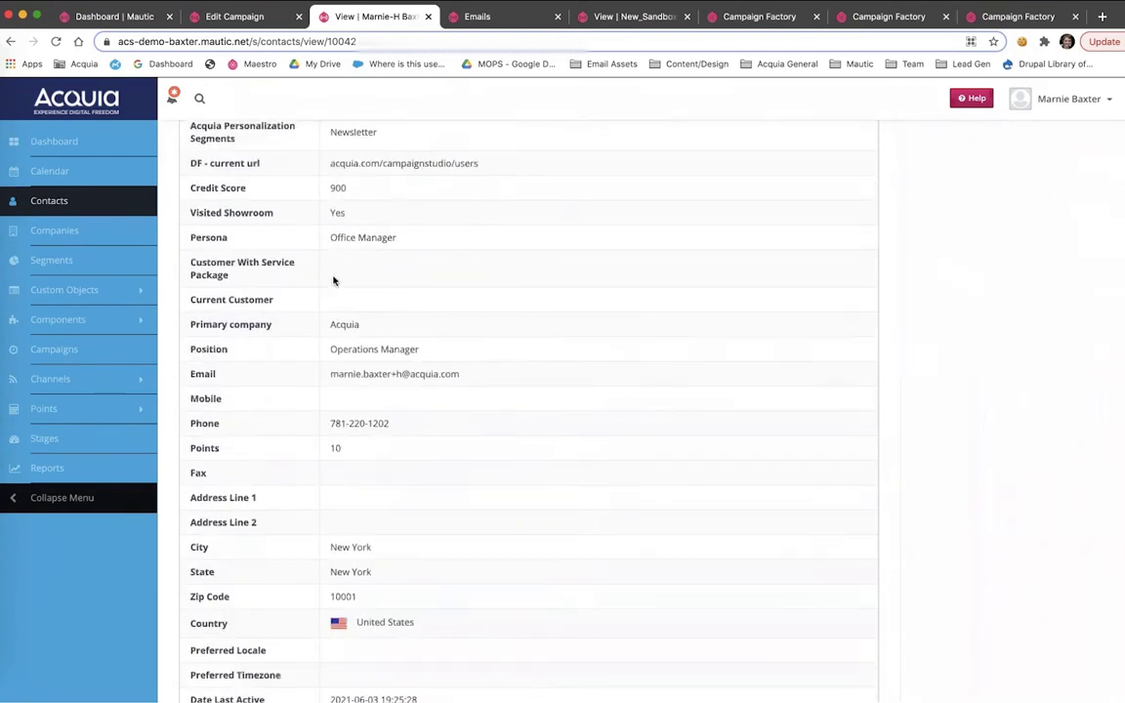
scroll(333, 279, "down", 8)
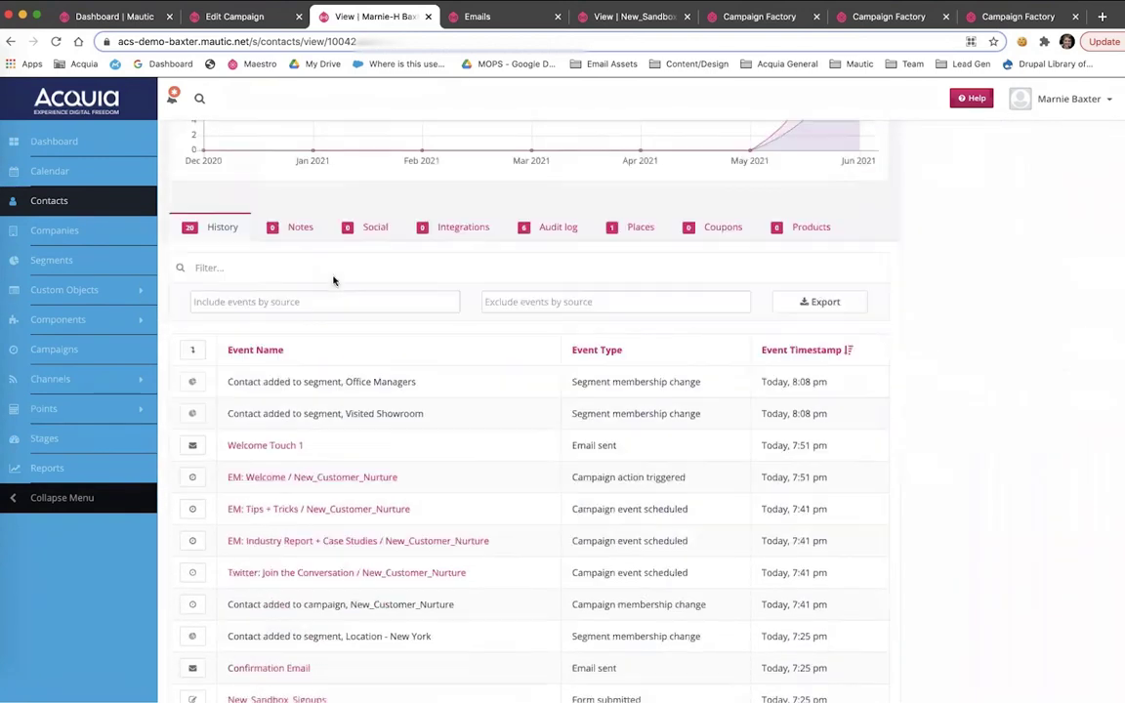
scroll(333, 281, "down", 3)
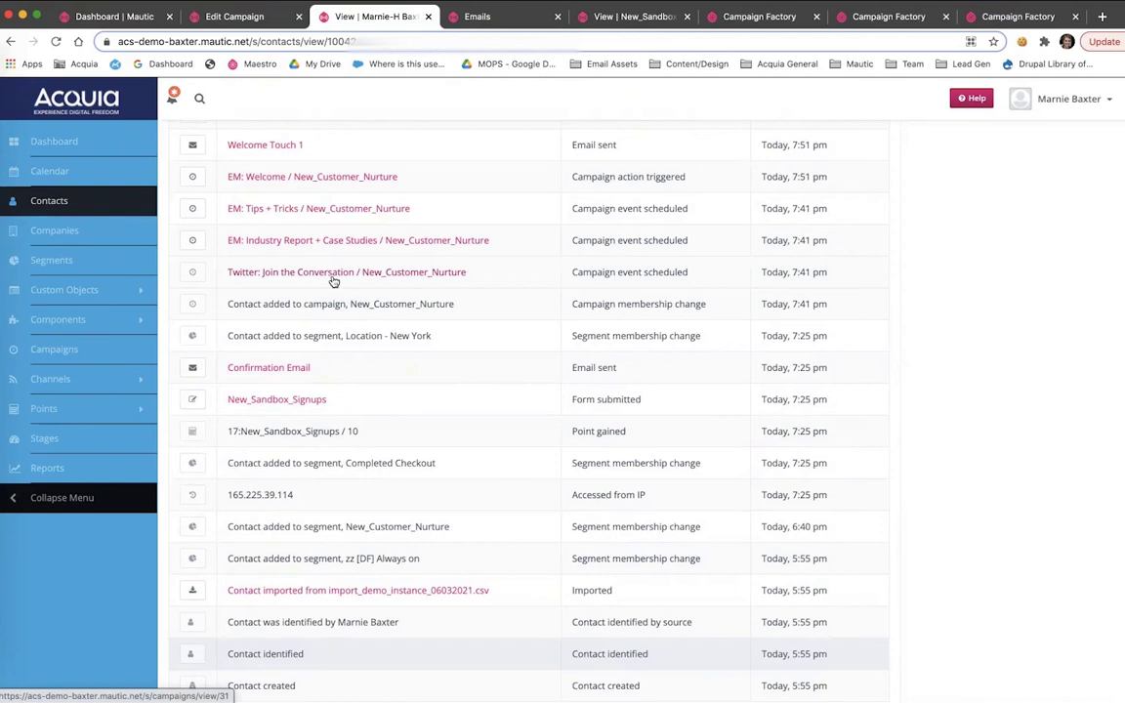
scroll(332, 281, "down", 2)
scroll(332, 282, "up", 5)
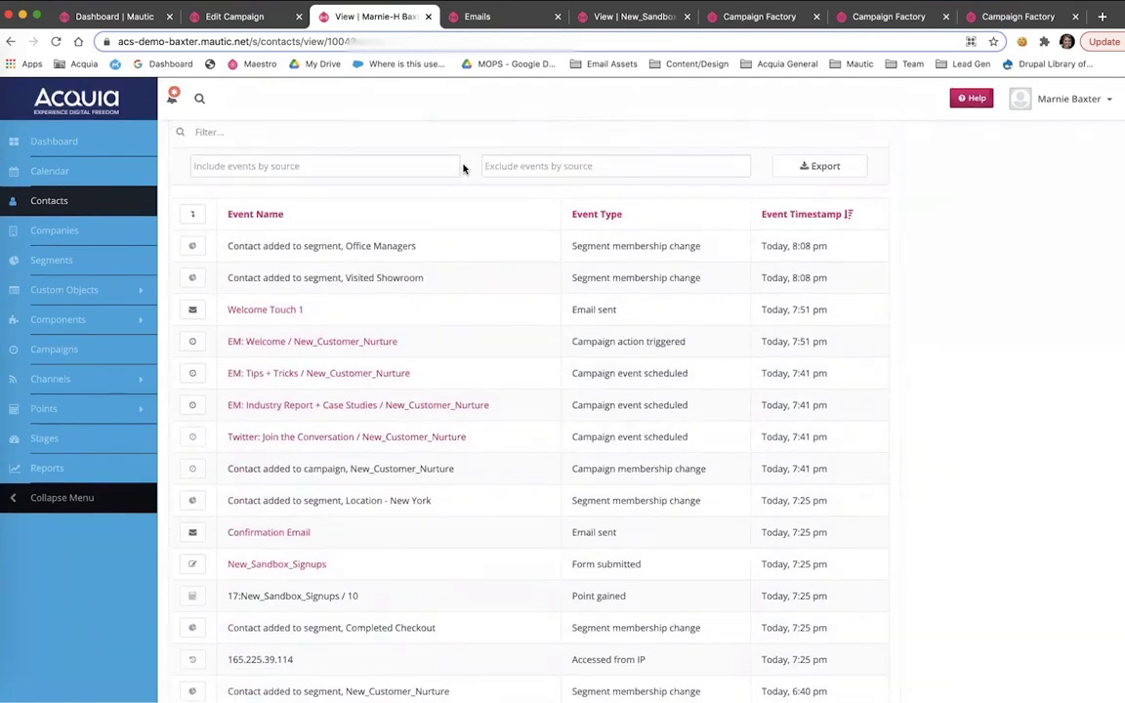
- Open the email Dynamic Content in Action for editing in the email builder
left_click(494, 16)
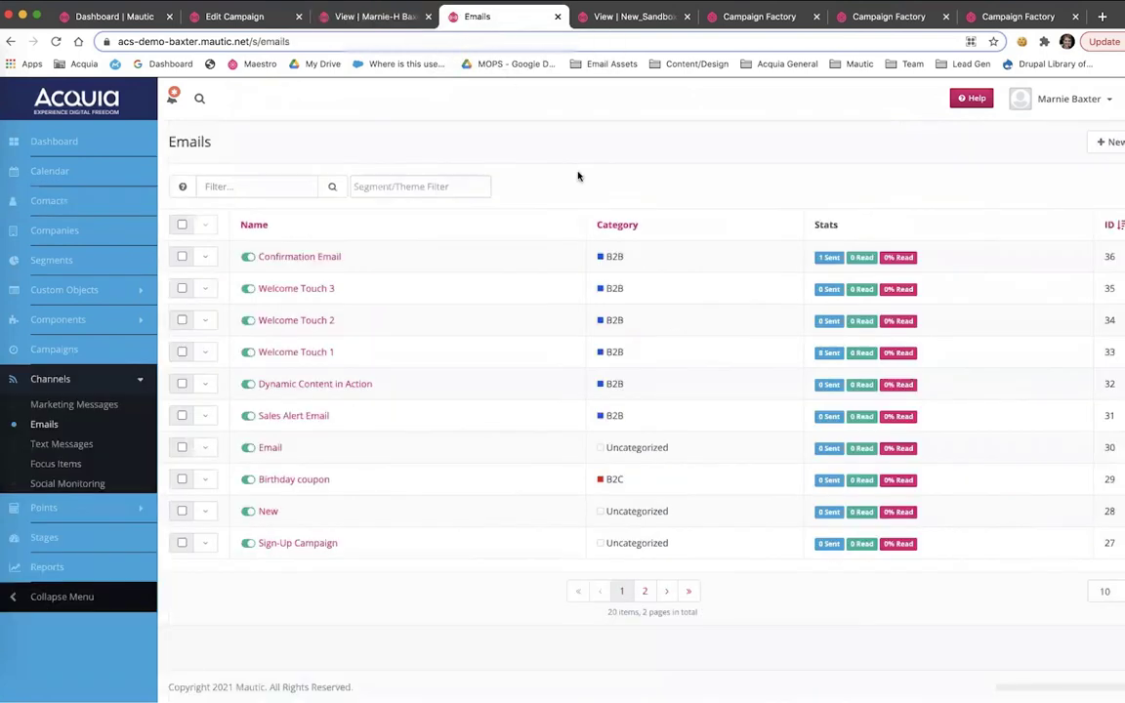
left_click(336, 385)
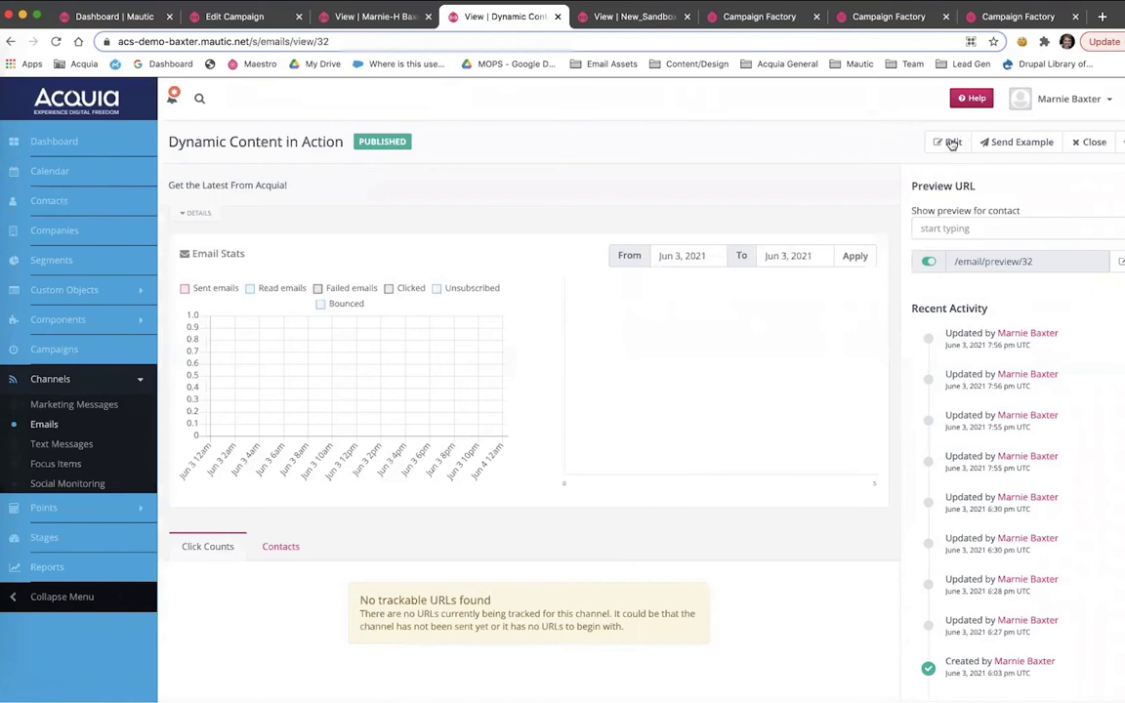
left_click(952, 144)
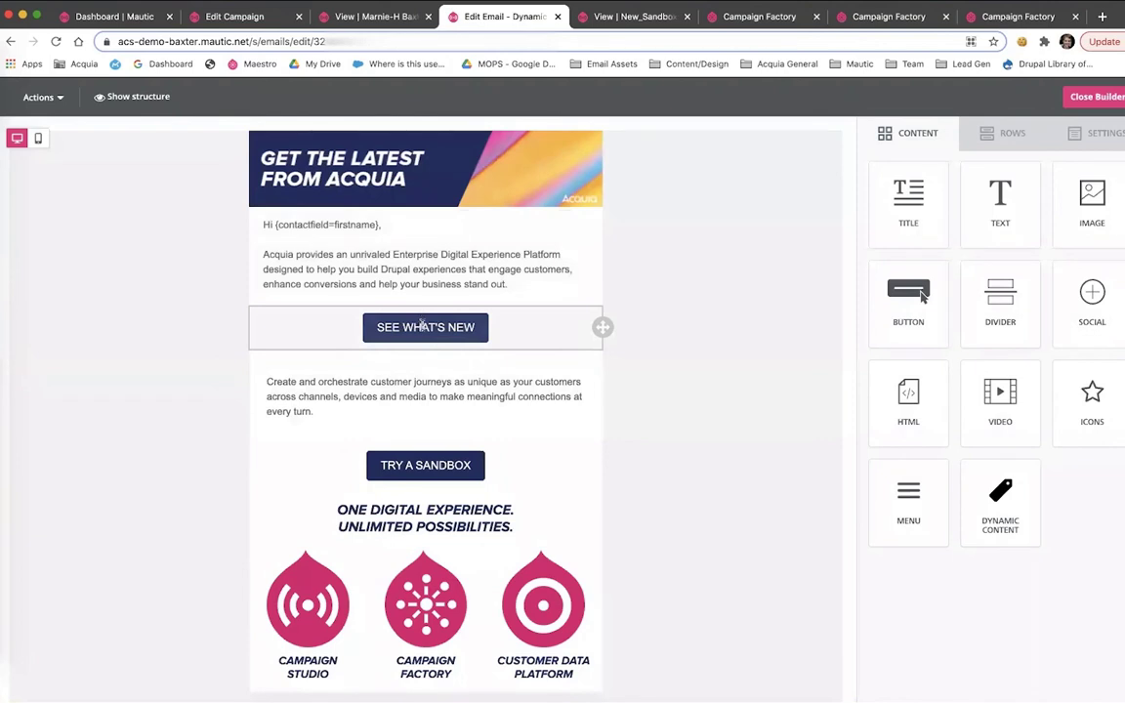
- Inspect the properties of the SEE WHAT'S NEW button, the greeting text block and the TRY A SANDBOX row
left_click(420, 324)
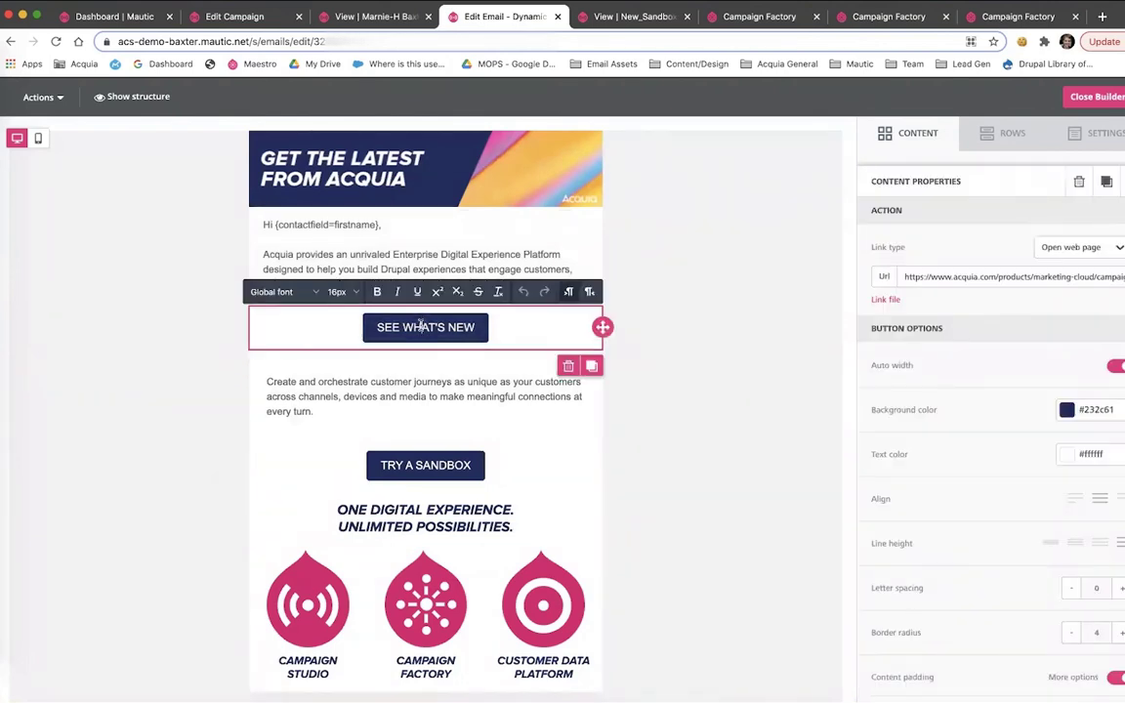
left_click(439, 256)
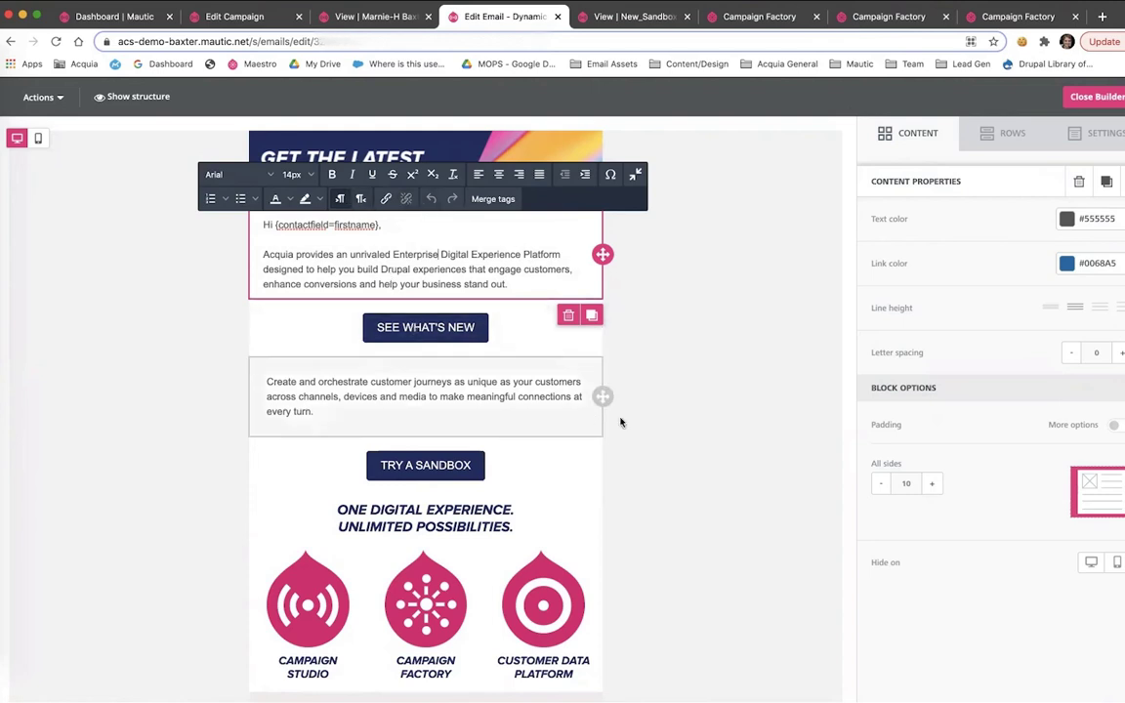
left_click(643, 449)
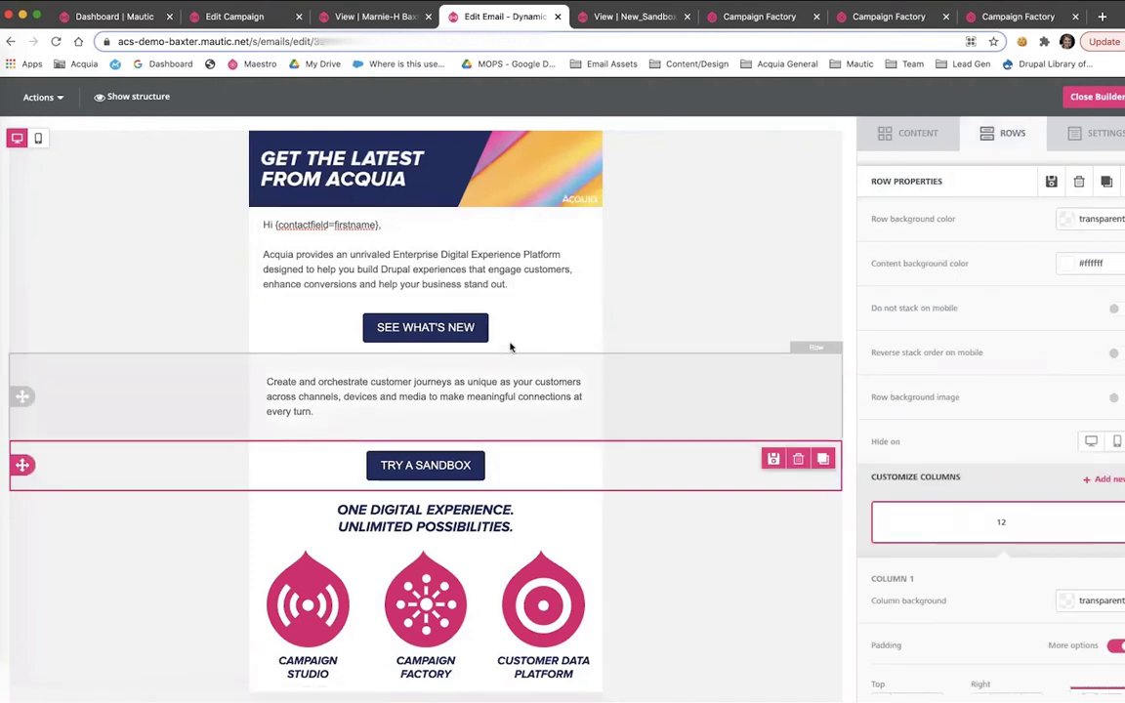
left_click(933, 138)
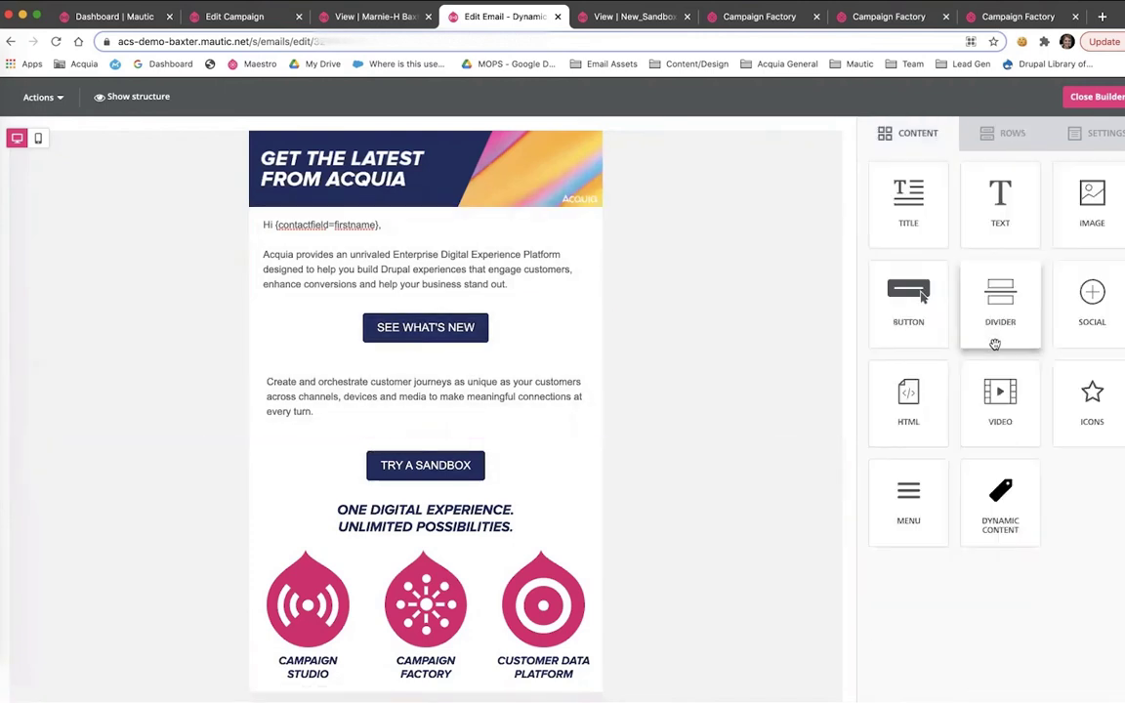
- Add a button block between the customer journeys paragraph and the TRY A SANDBOX button, and select the three-icon row
left_click_drag(921, 296, 556, 430)
scroll(542, 417, "down", 2)
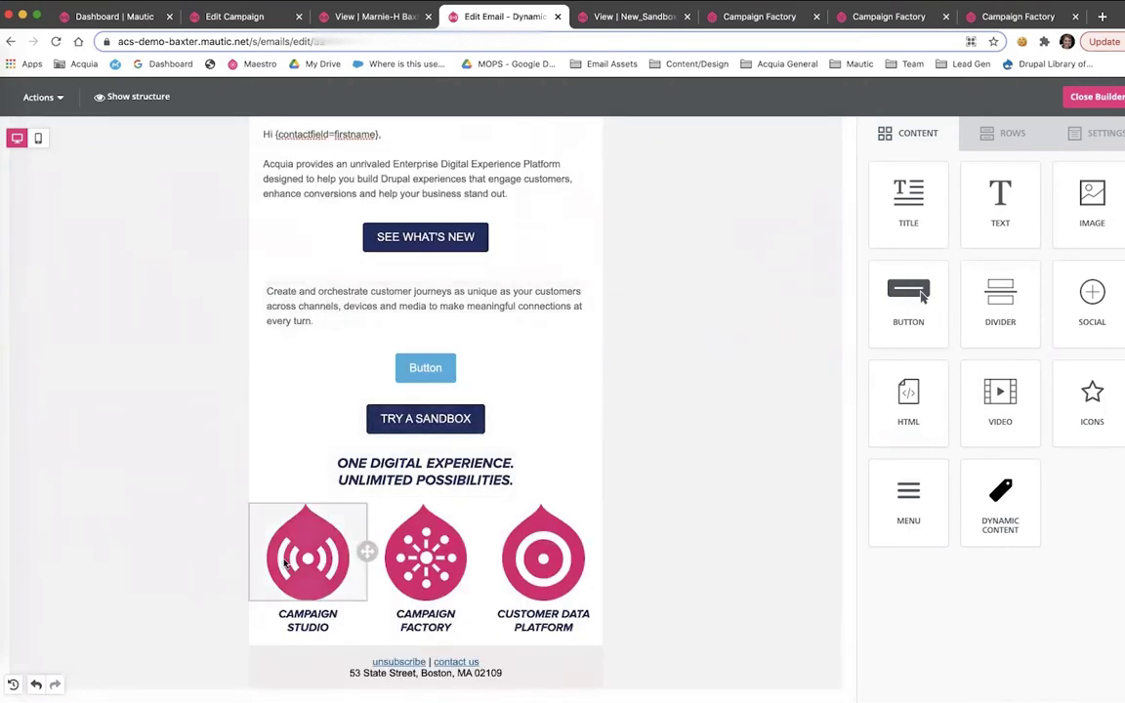
left_click(361, 552)
left_click_drag(368, 552, 318, 562)
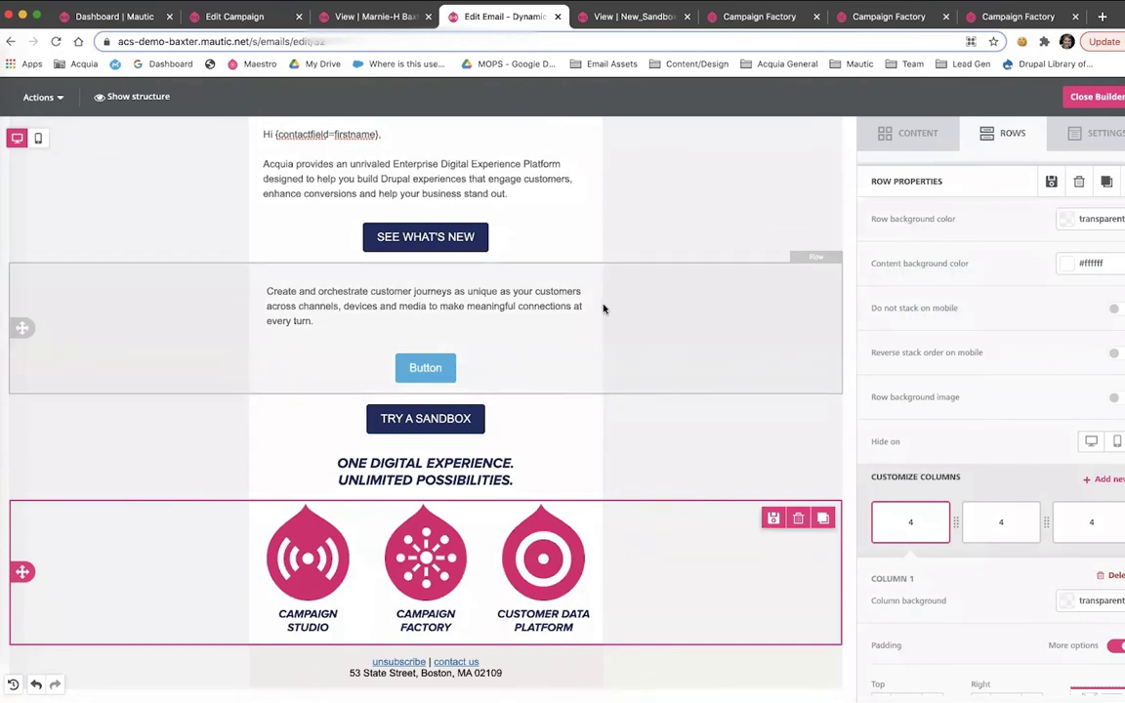
- Open the configuration of the customer journeys dynamic content block and view its variation and default content
scroll(596, 310, "up", 1)
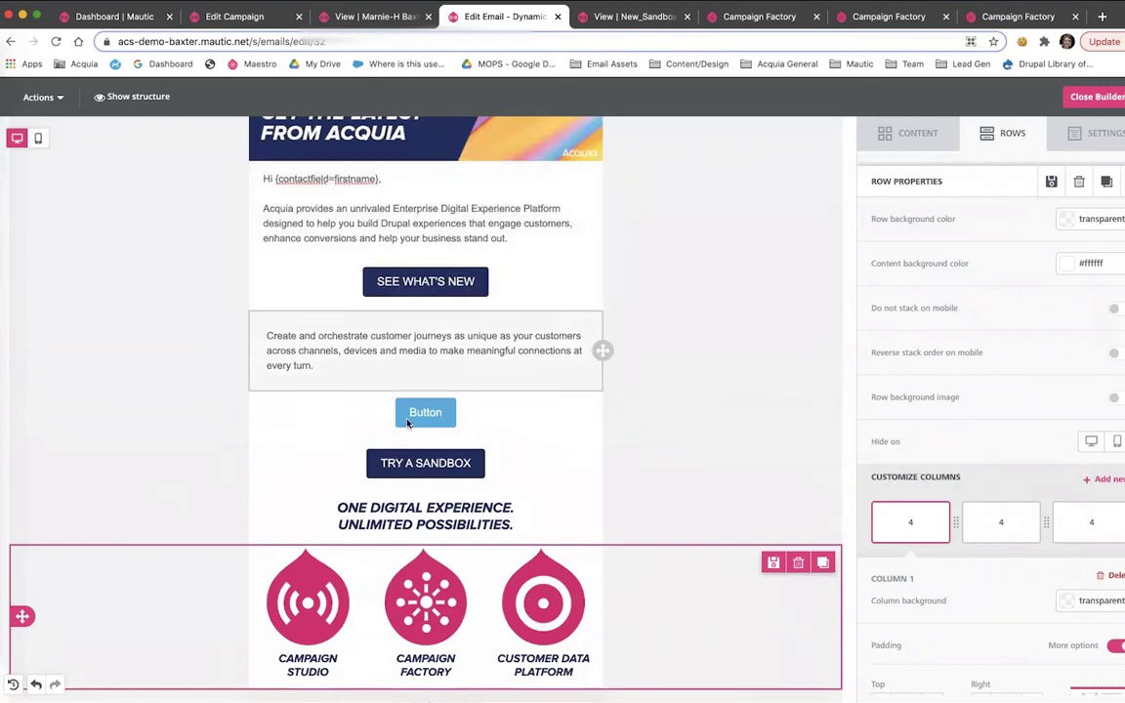
left_click(447, 346)
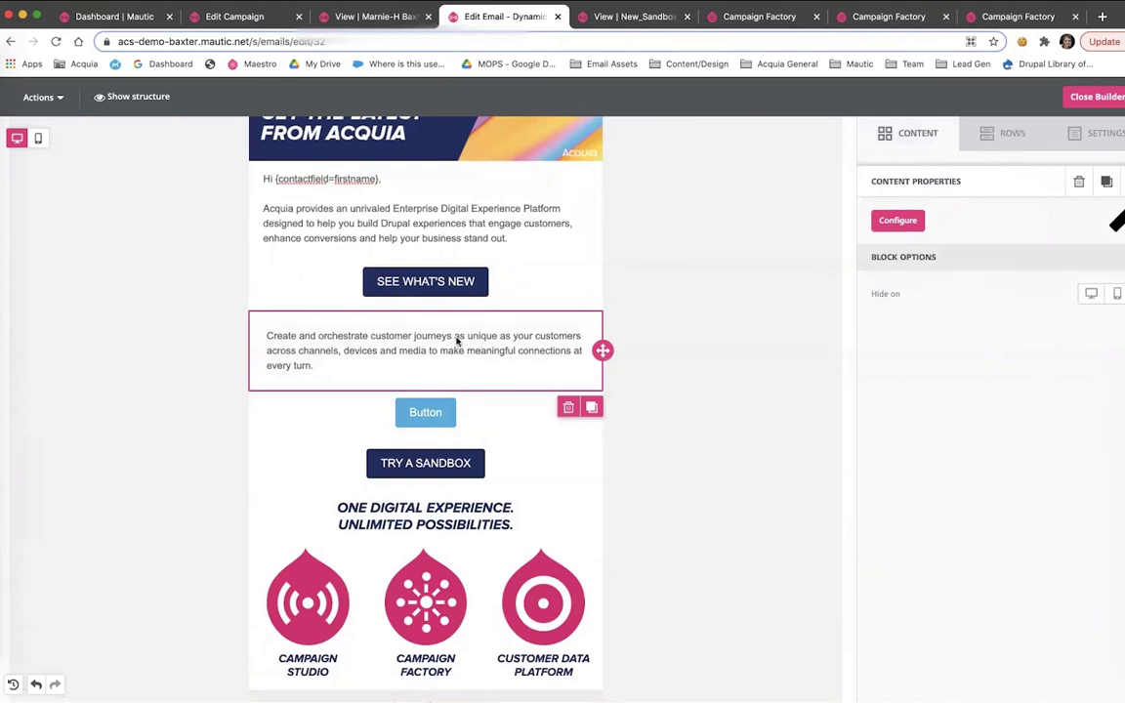
left_click(896, 221)
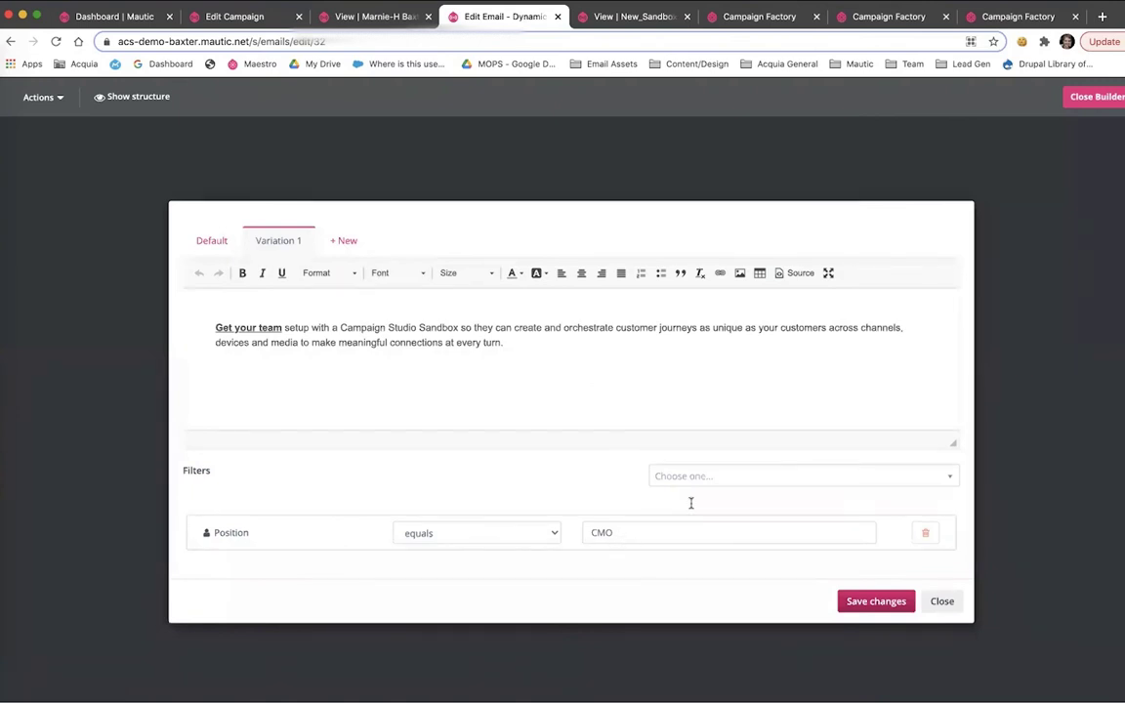
left_click(210, 242)
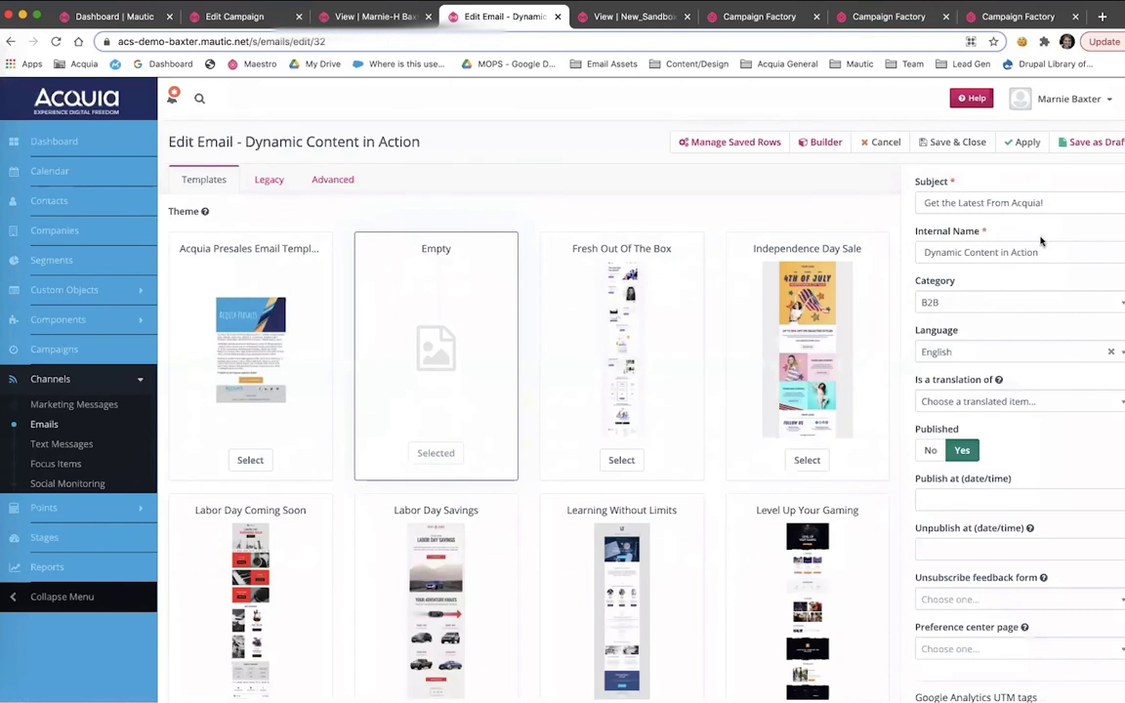
- Review the email's general settings down to its Google Analytics UTM tags
scroll(1040, 240, "down", 5)
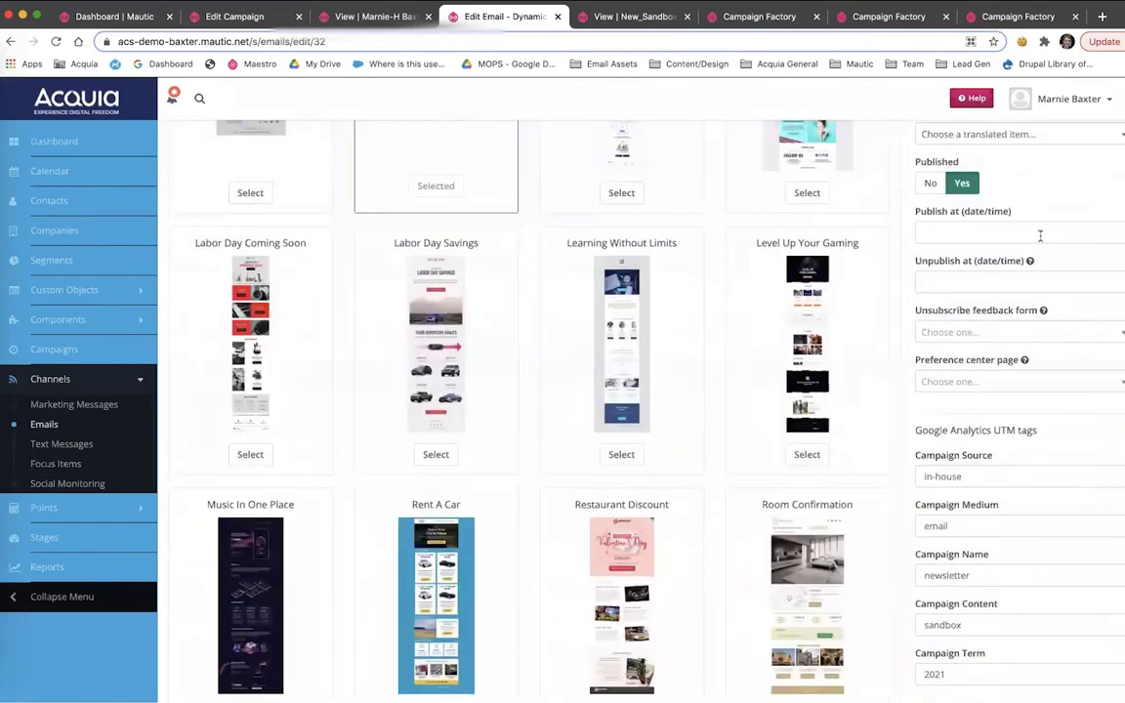
scroll(1040, 235, "down", 5)
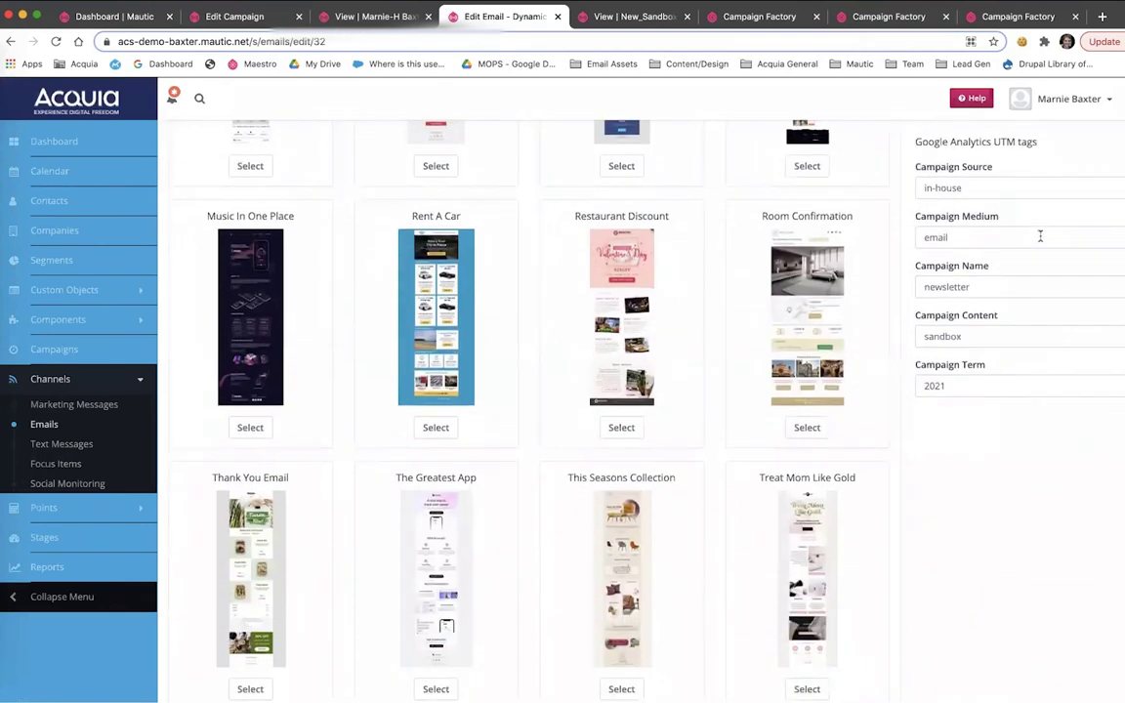
scroll(1015, 205, "up", 2)
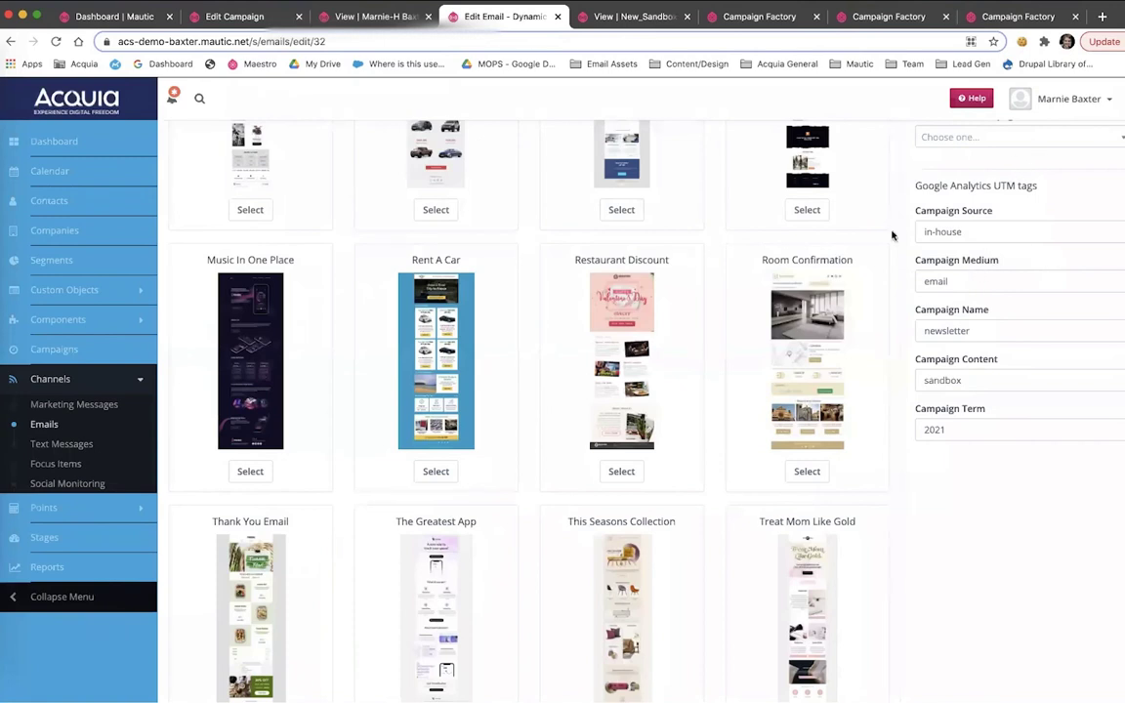
- Open the New_Sandbox_Signups form for editing, review its submit actions and search the available actions for "in"
left_click(637, 18)
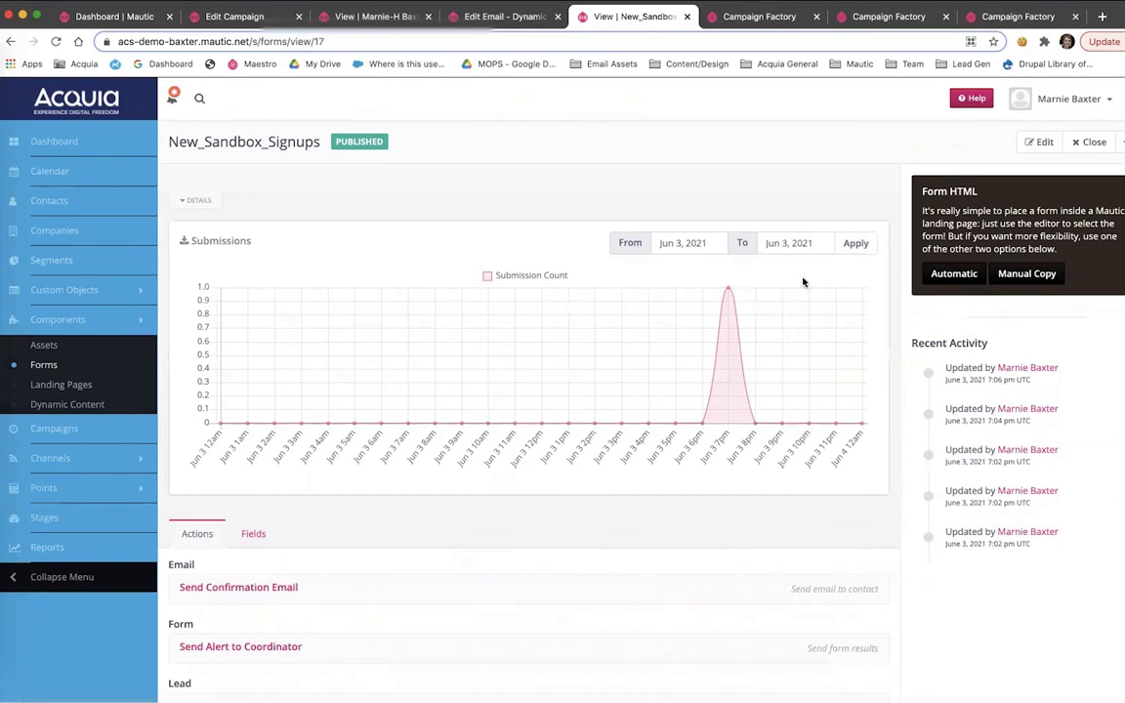
left_click(1043, 143)
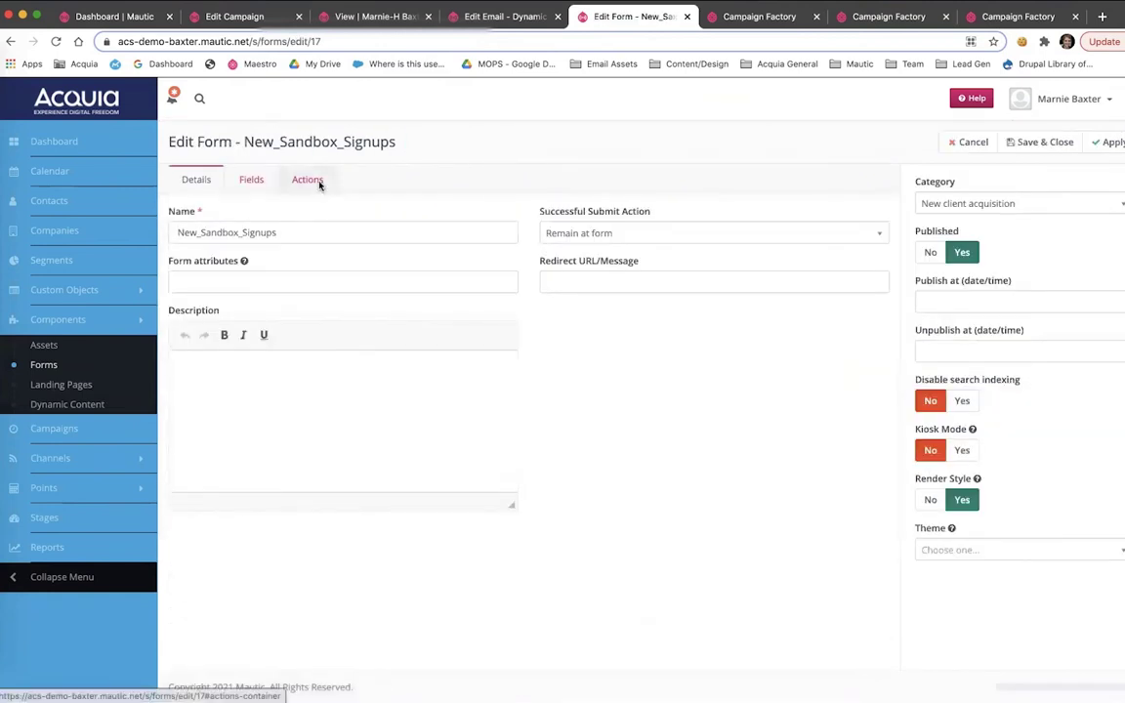
left_click(309, 182)
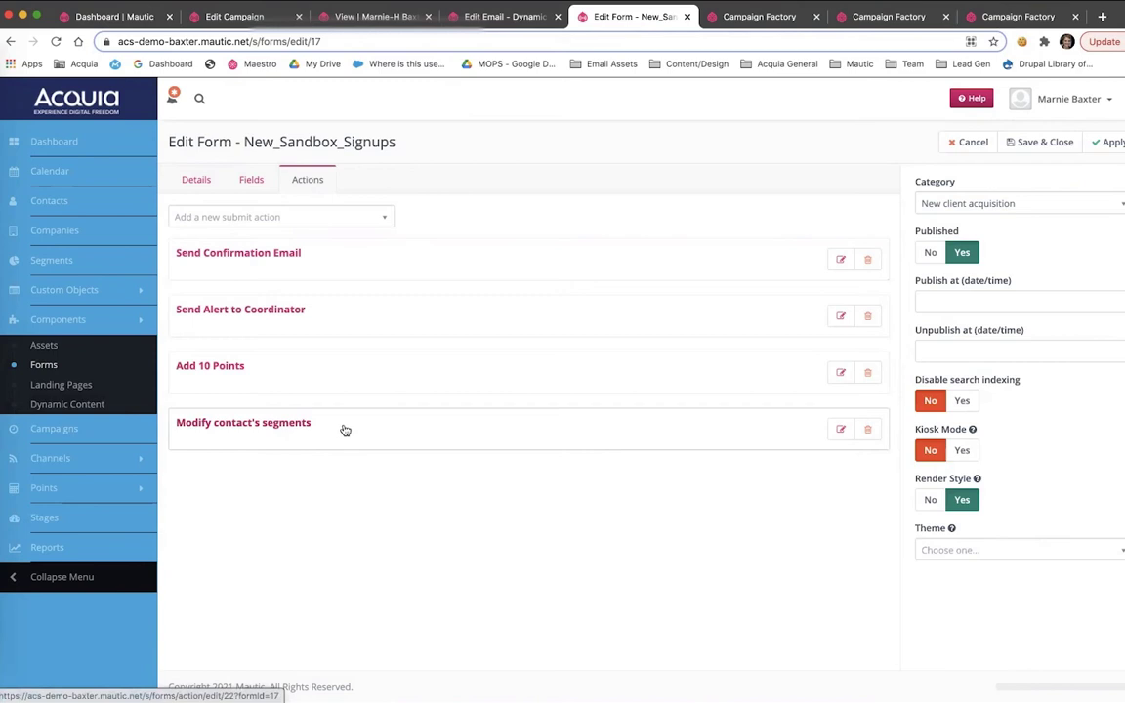
left_click(274, 216)
type("in")
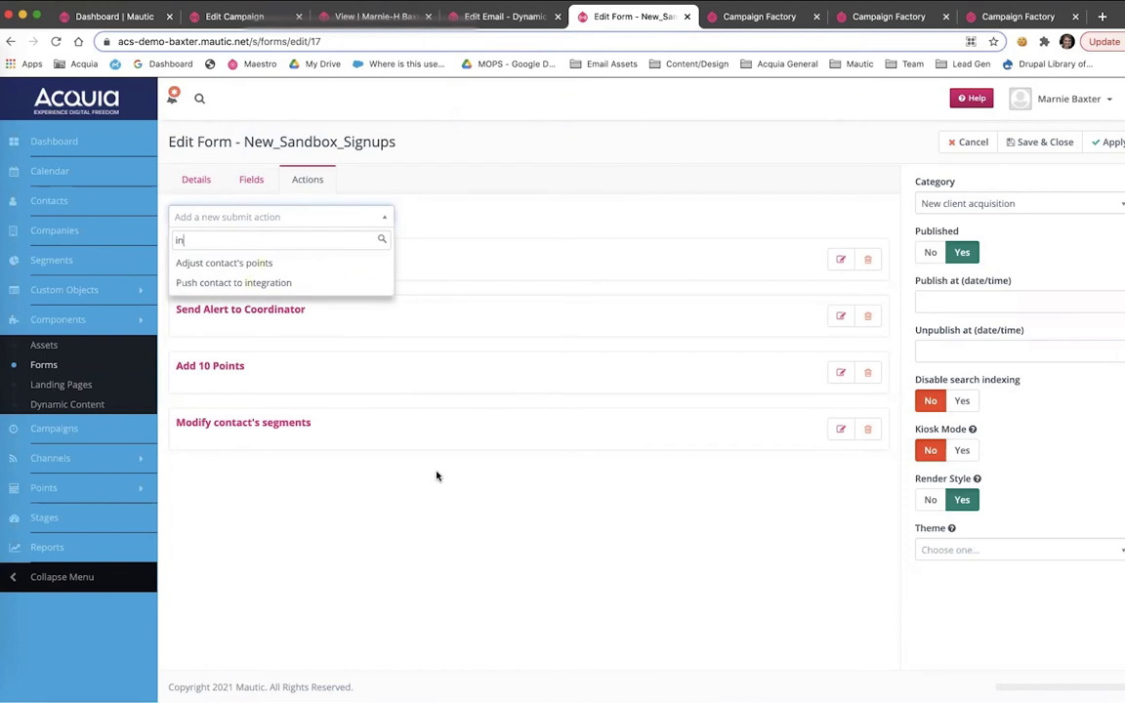
left_click(462, 475)
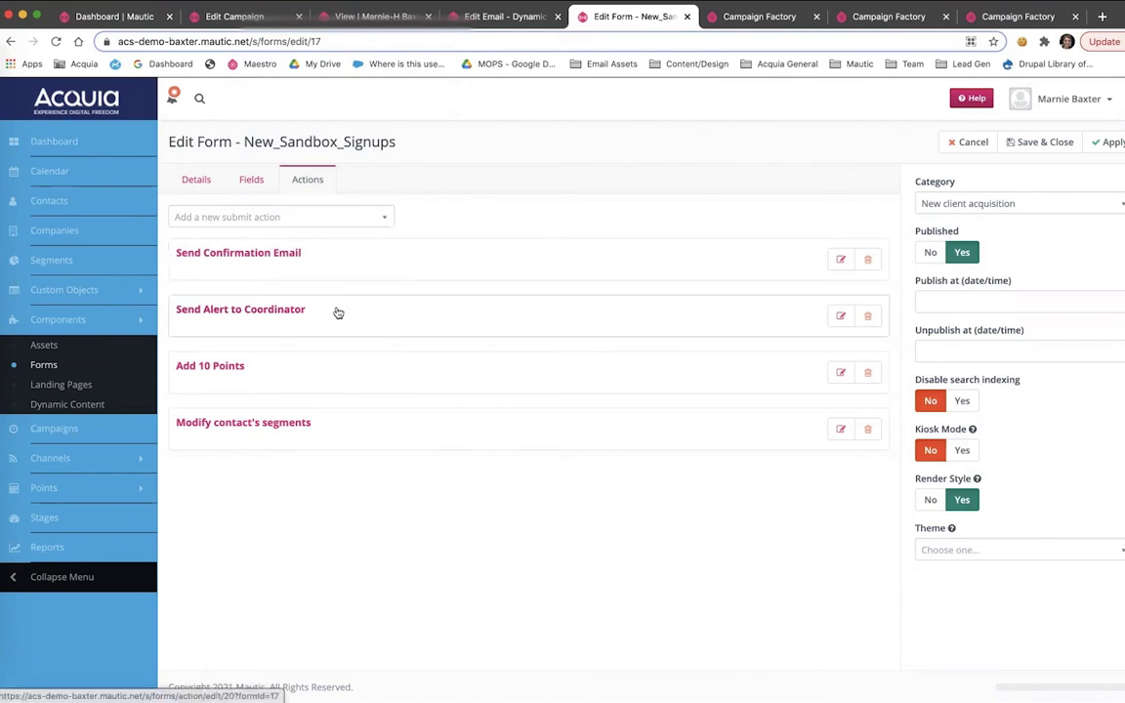
- Start a hidden field labelled Product Interest in the form, view its behavior options and discard it
left_click(249, 179)
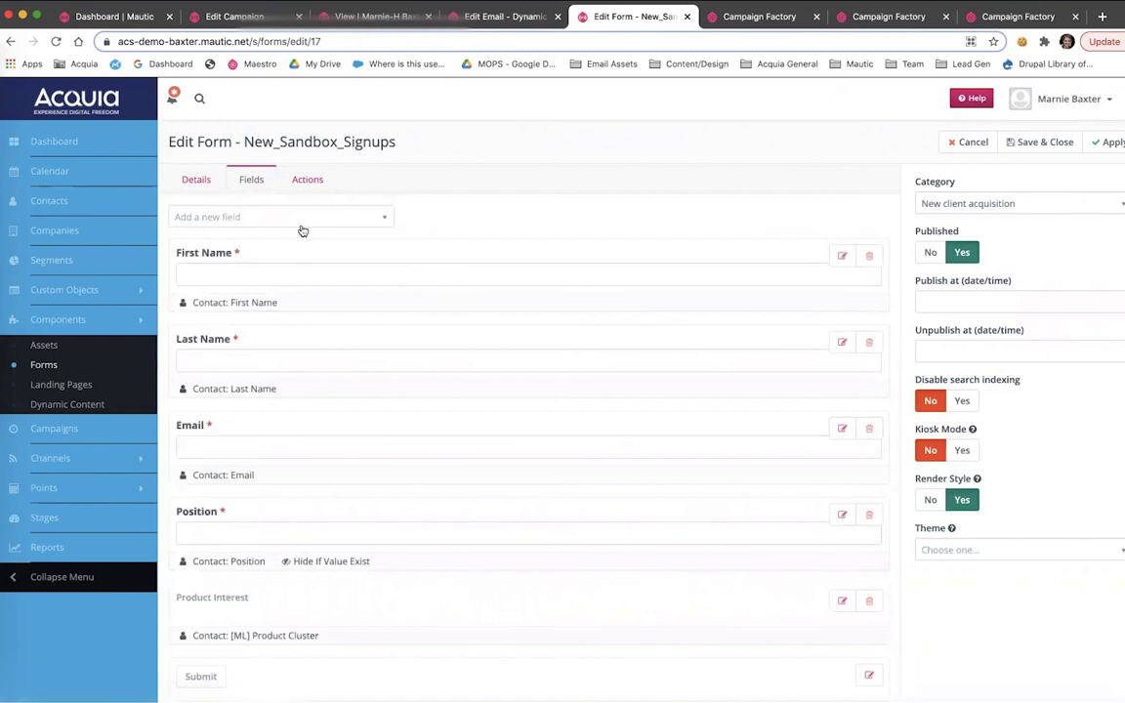
left_click(304, 228)
type("hidden")
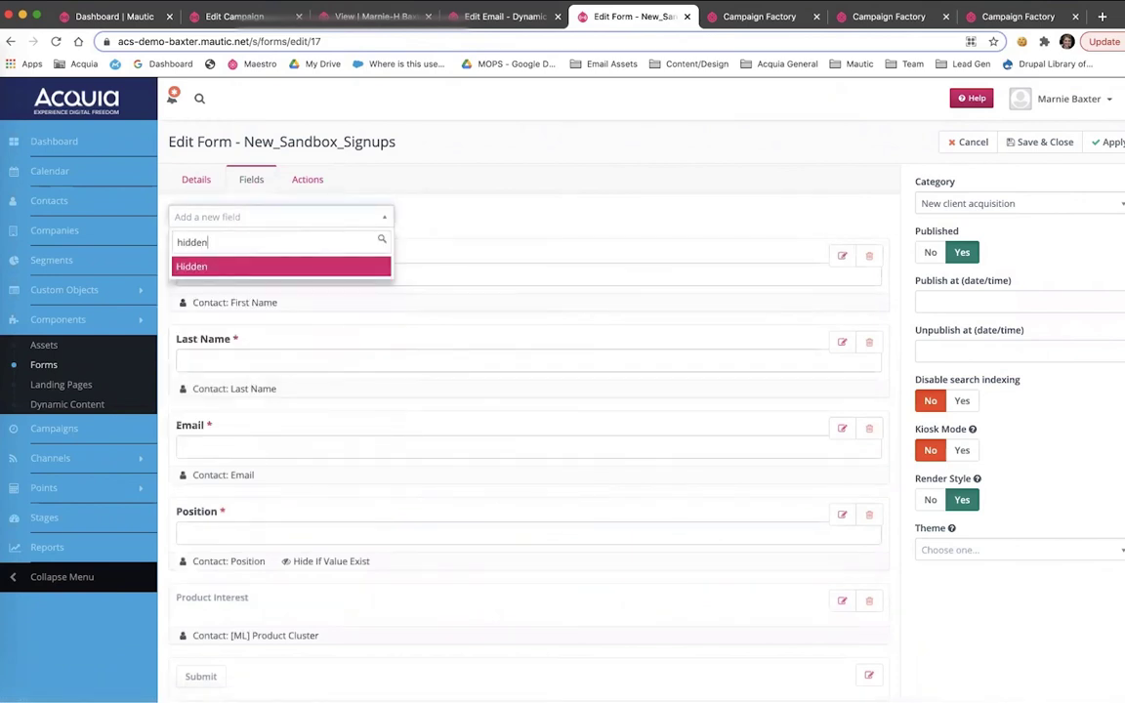
key("Return")
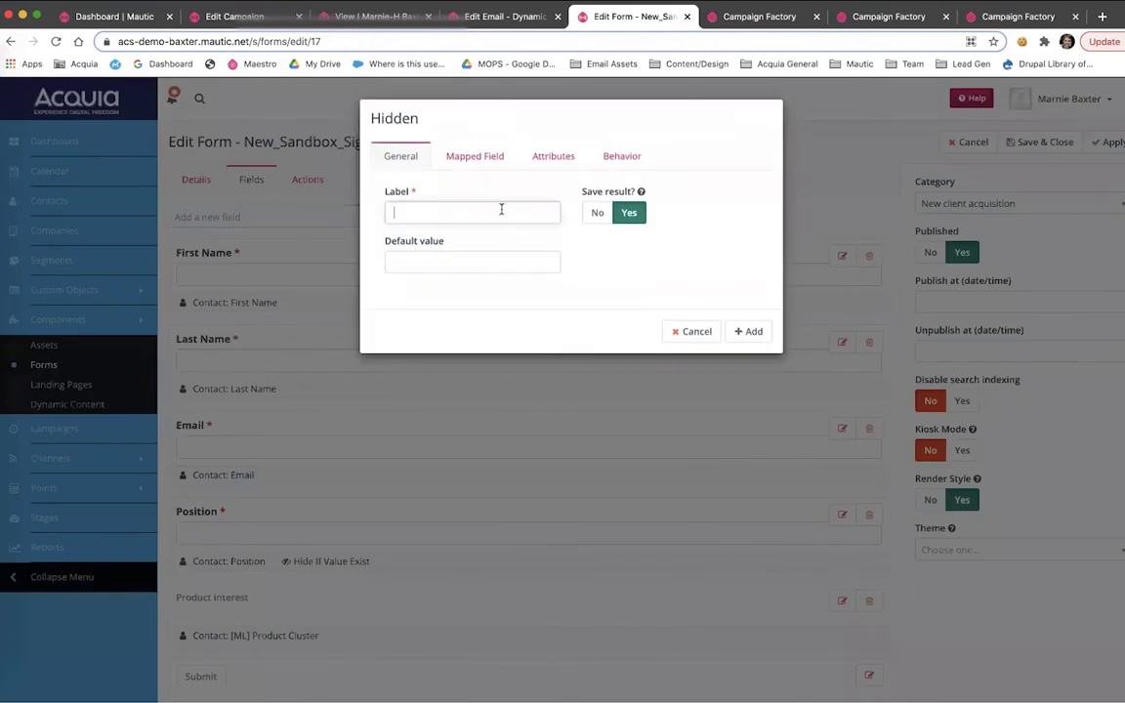
type("Product Interest")
scroll(621, 157, "down", 1)
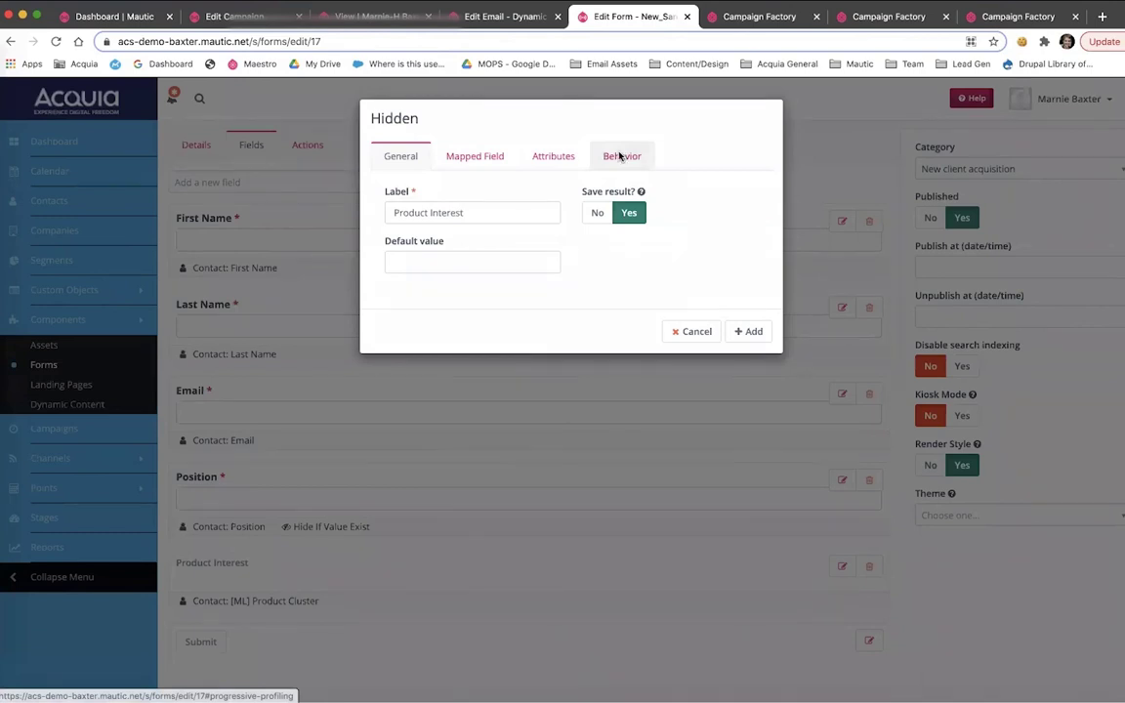
left_click(621, 157)
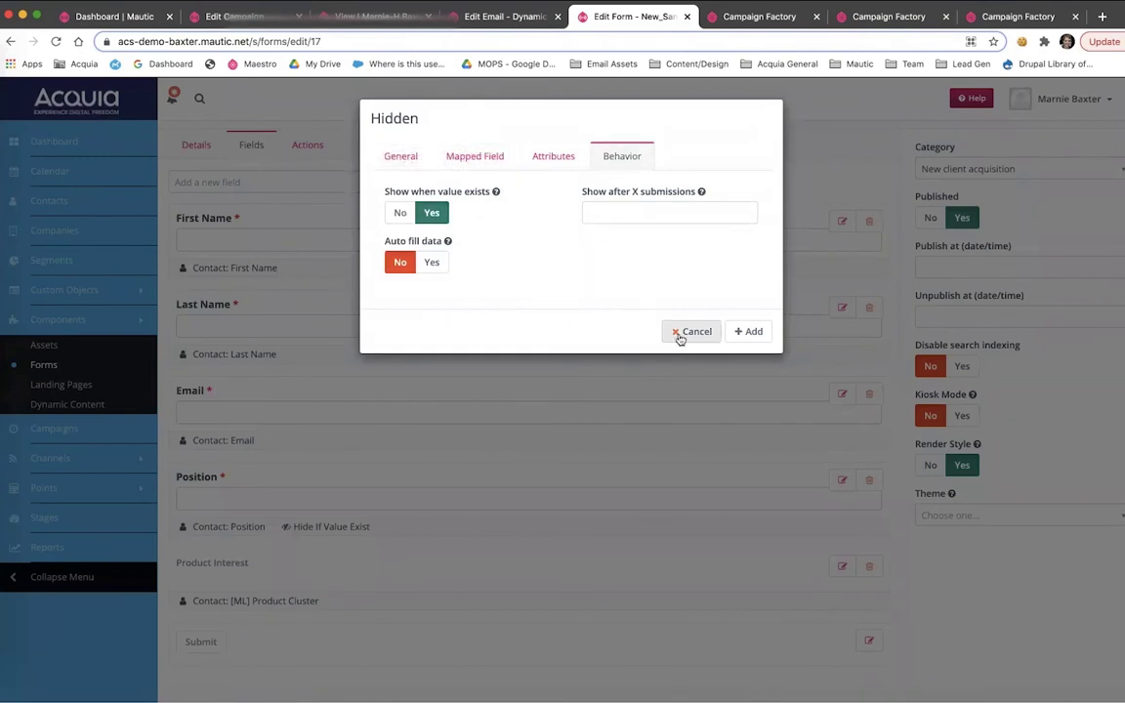
left_click(746, 388)
- View the behavior settings of the form's Position field and close them without changes
left_click(842, 480)
left_click(699, 159)
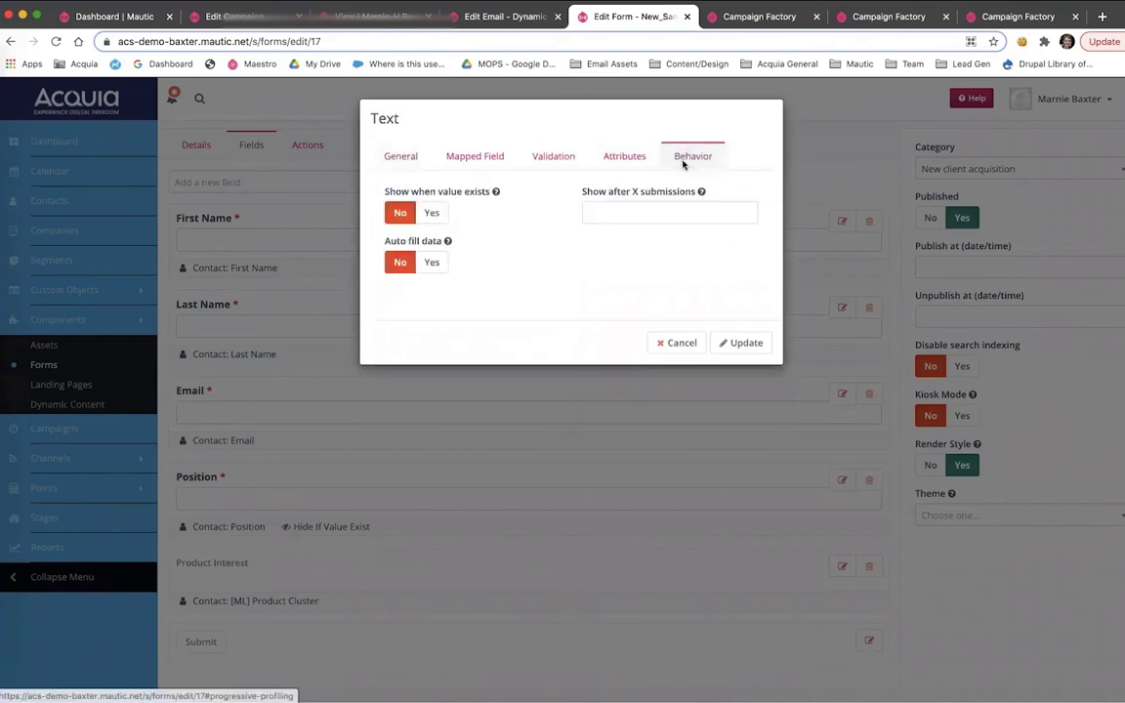
left_click(674, 343)
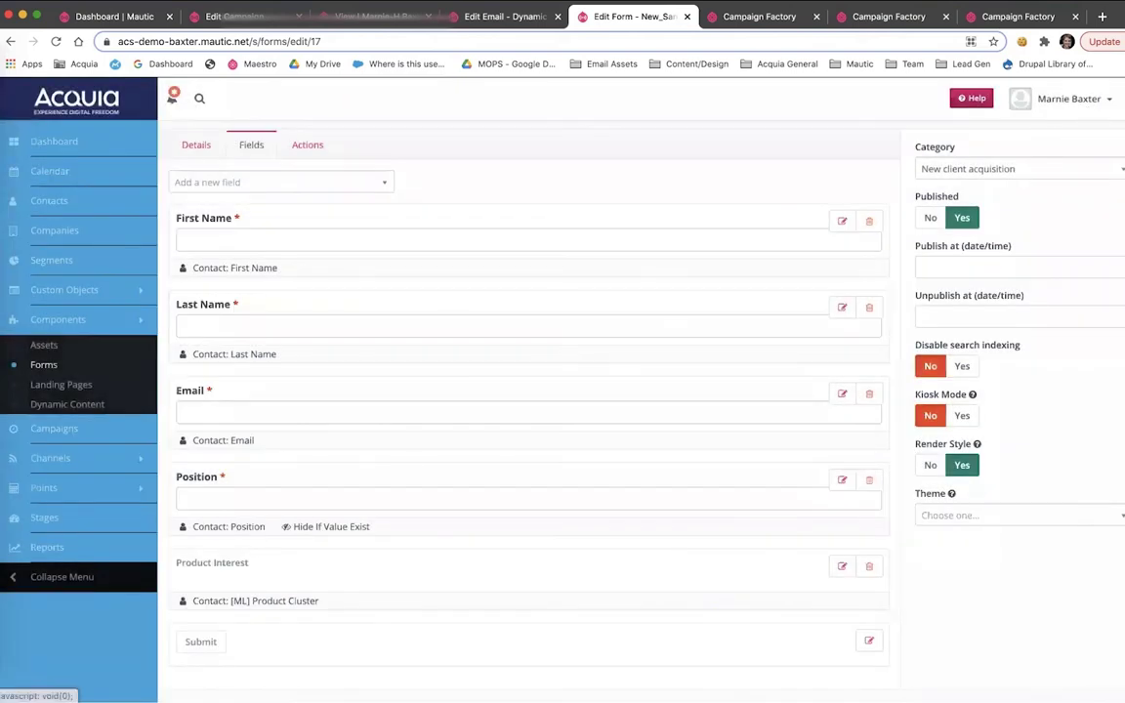
- Open the plugin management page to review the available integrations
left_click(1123, 99)
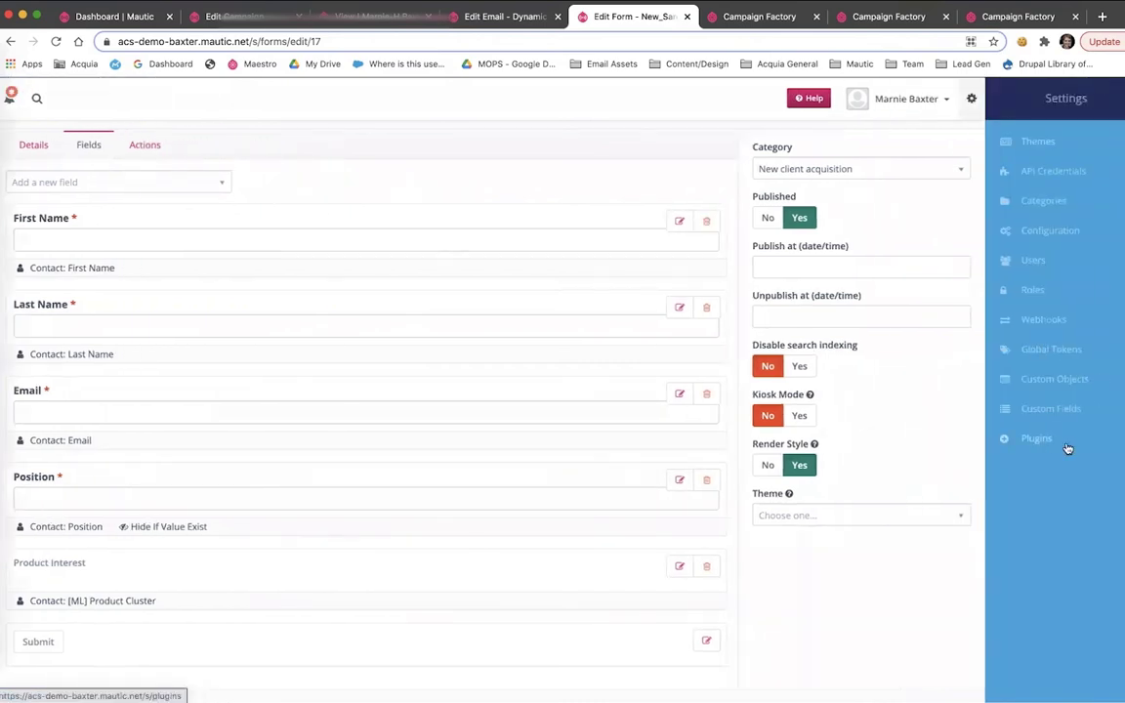
left_click(1041, 440)
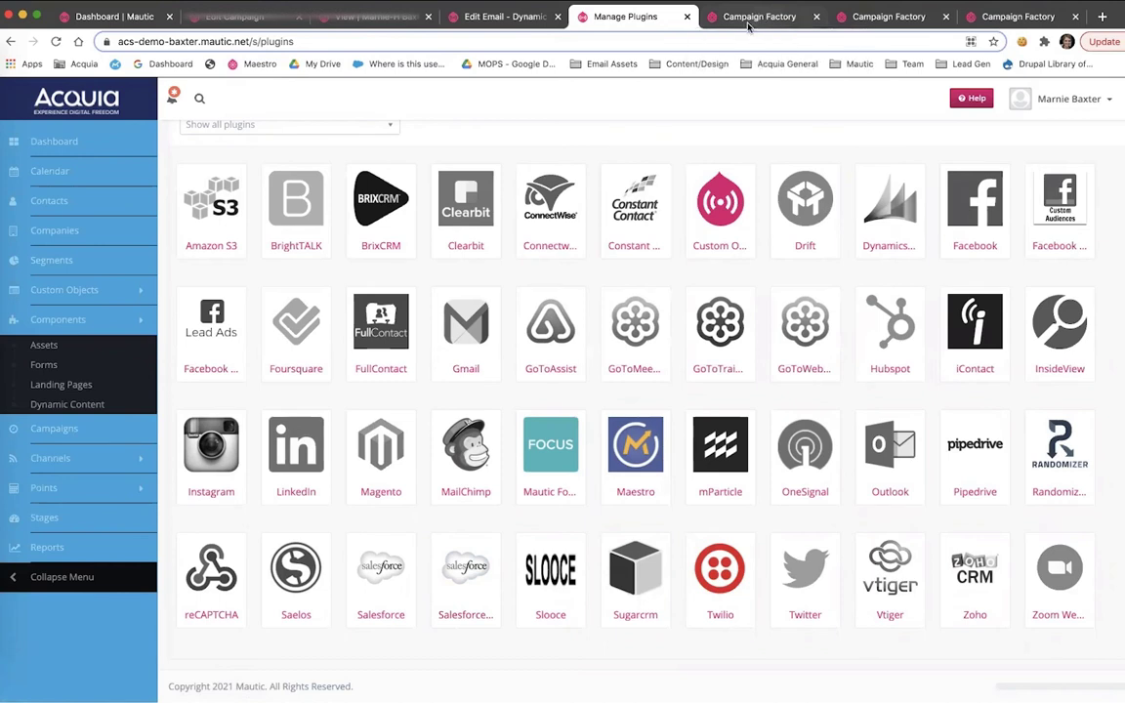
- Switch to the Campaign Factory instances list and open the form for creating a new instance
left_click(754, 20)
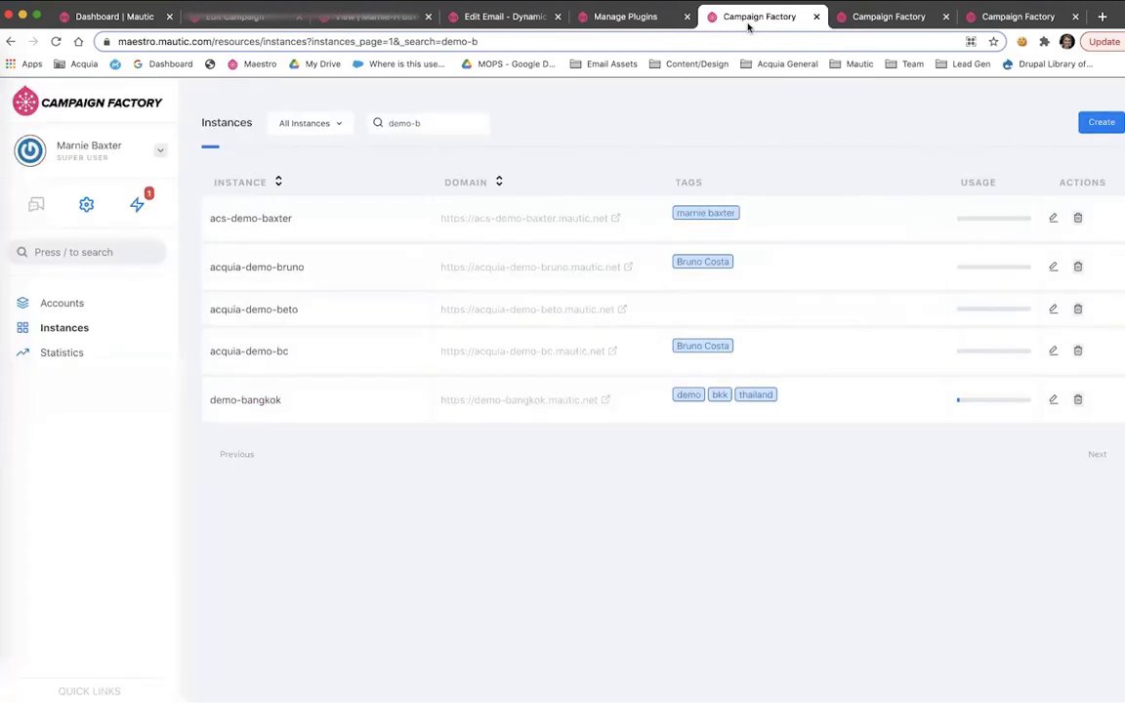
left_click(1105, 123)
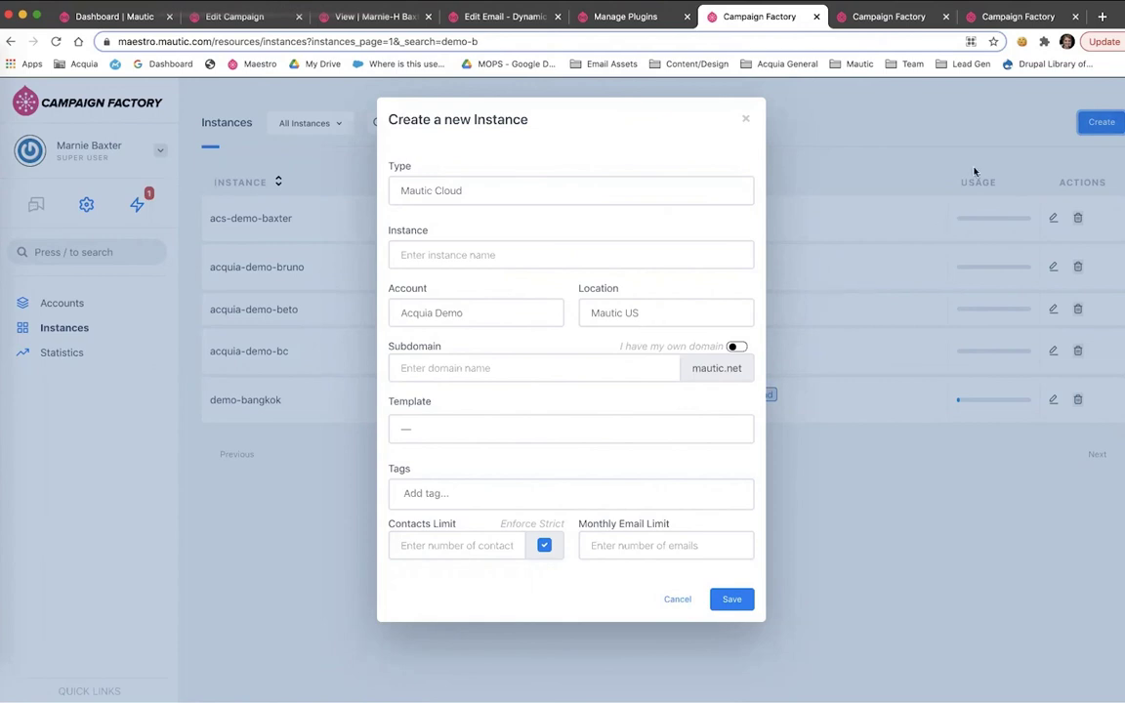
- View the branding settings from the demo instance's overview and close them without changes
key("ctrl+Tab")
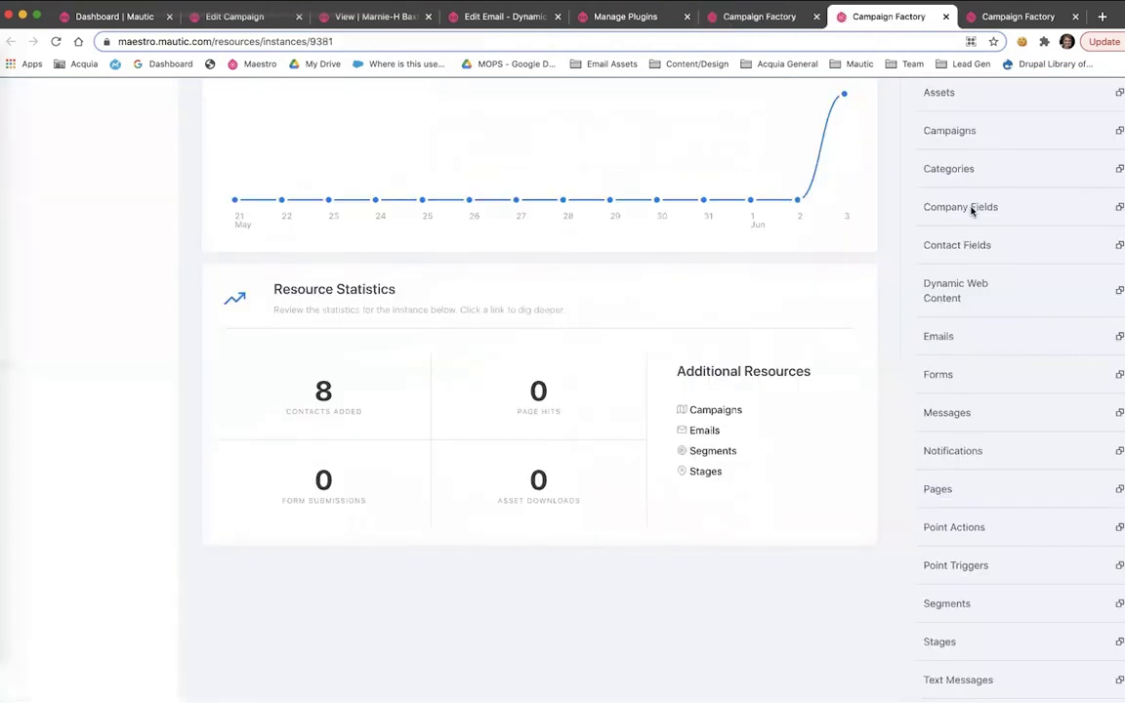
scroll(986, 244, "up", 5)
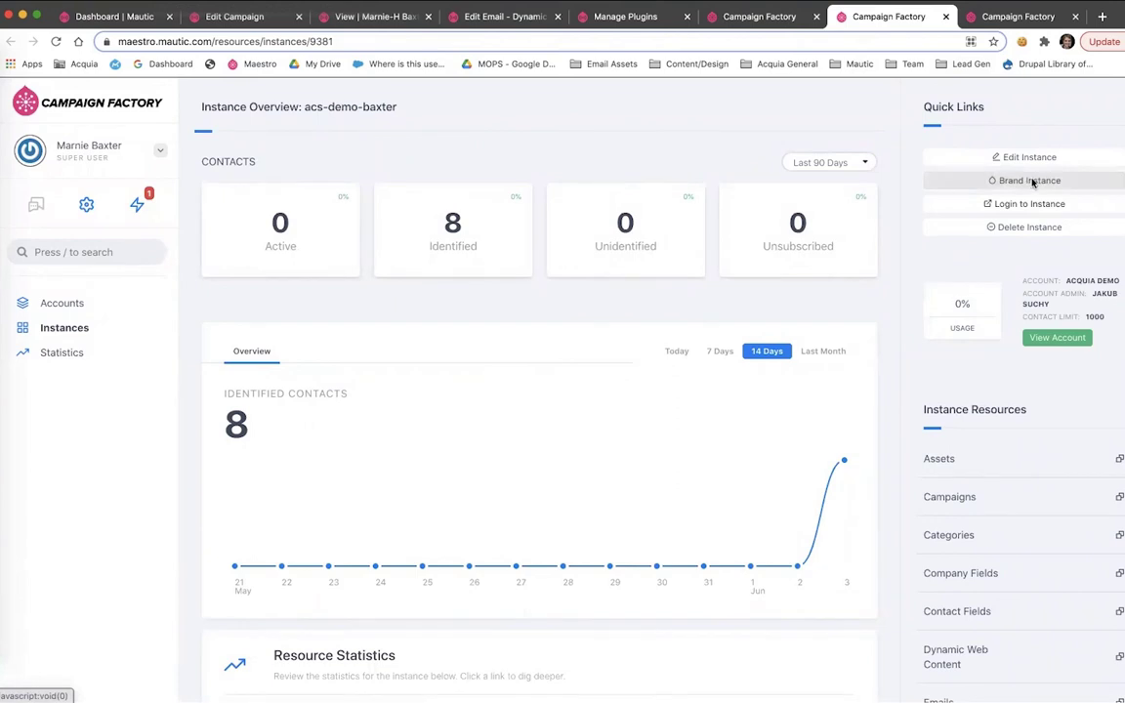
left_click(1033, 182)
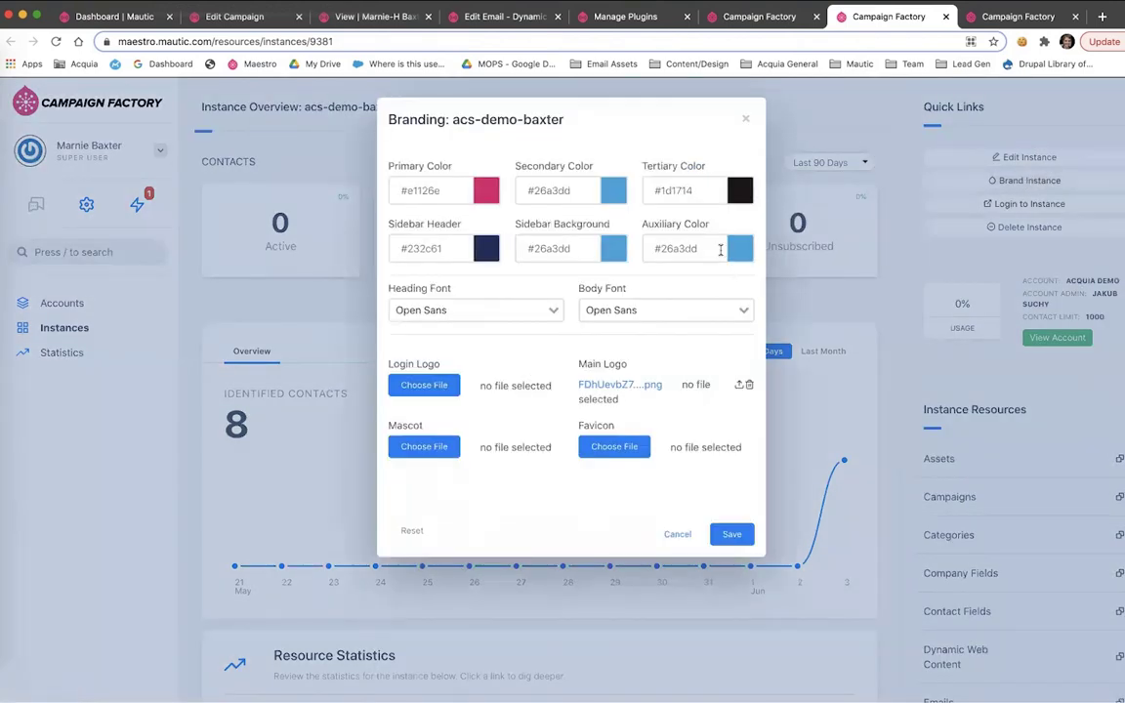
left_click(745, 119)
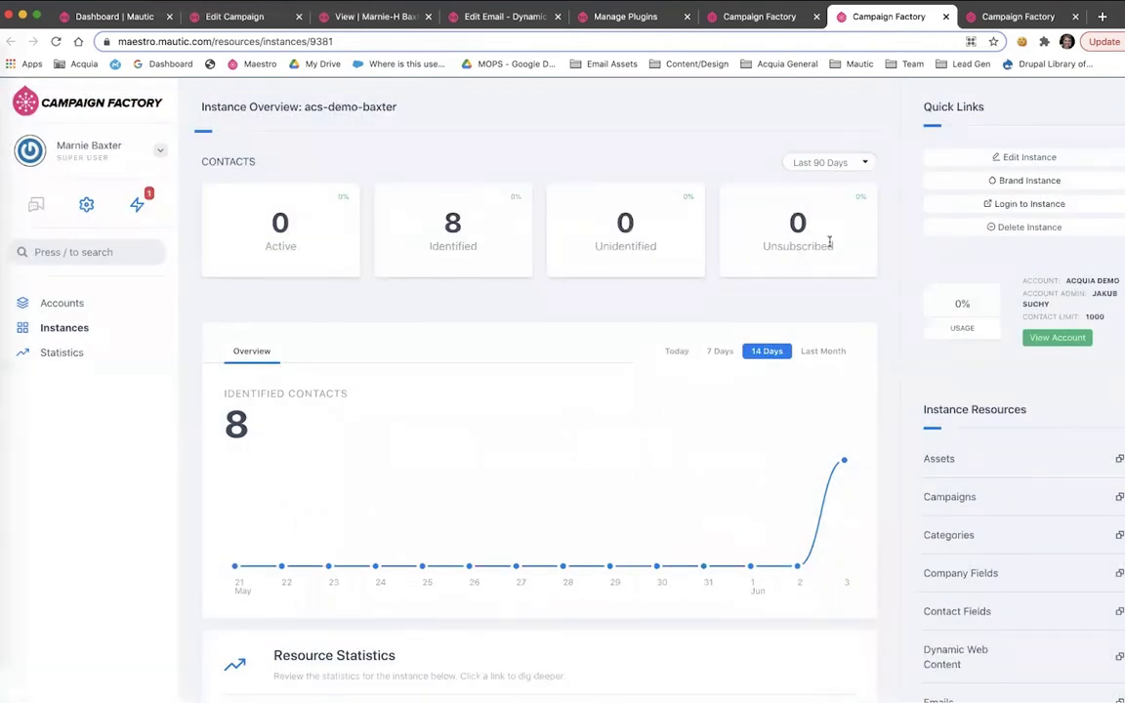
- Start copying Email(30) from the instance's resources, search the destination instances for "b" and abandon the copy
scroll(830, 243, "down", 5)
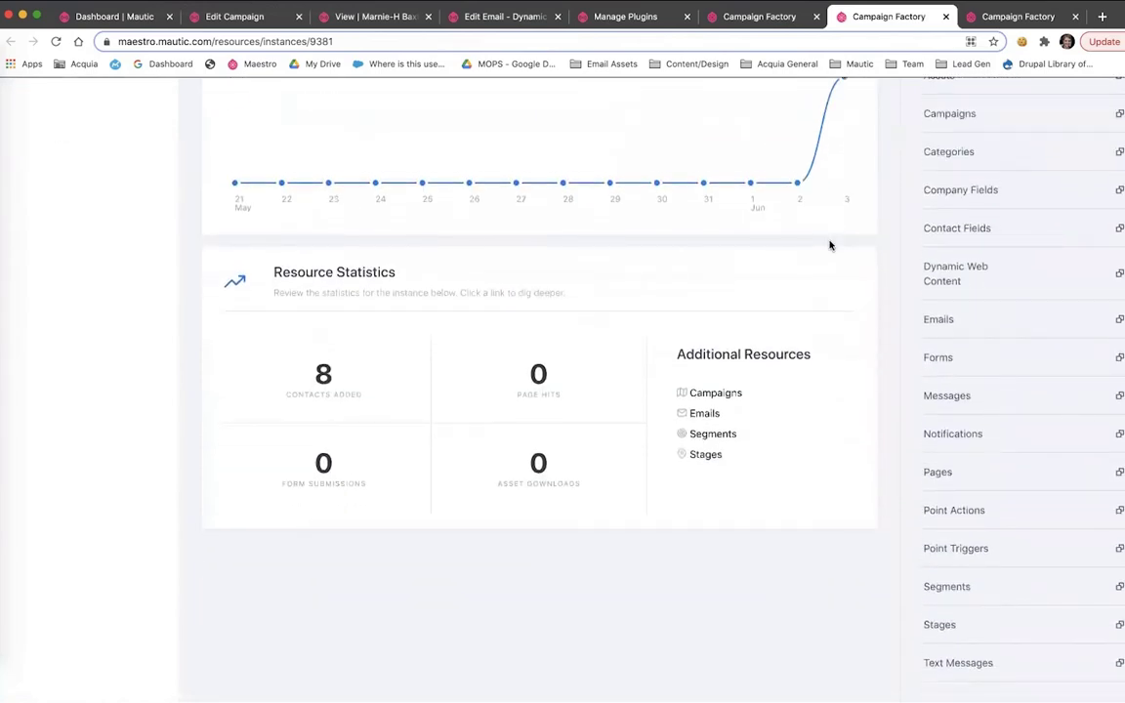
scroll(830, 245, "down", 2)
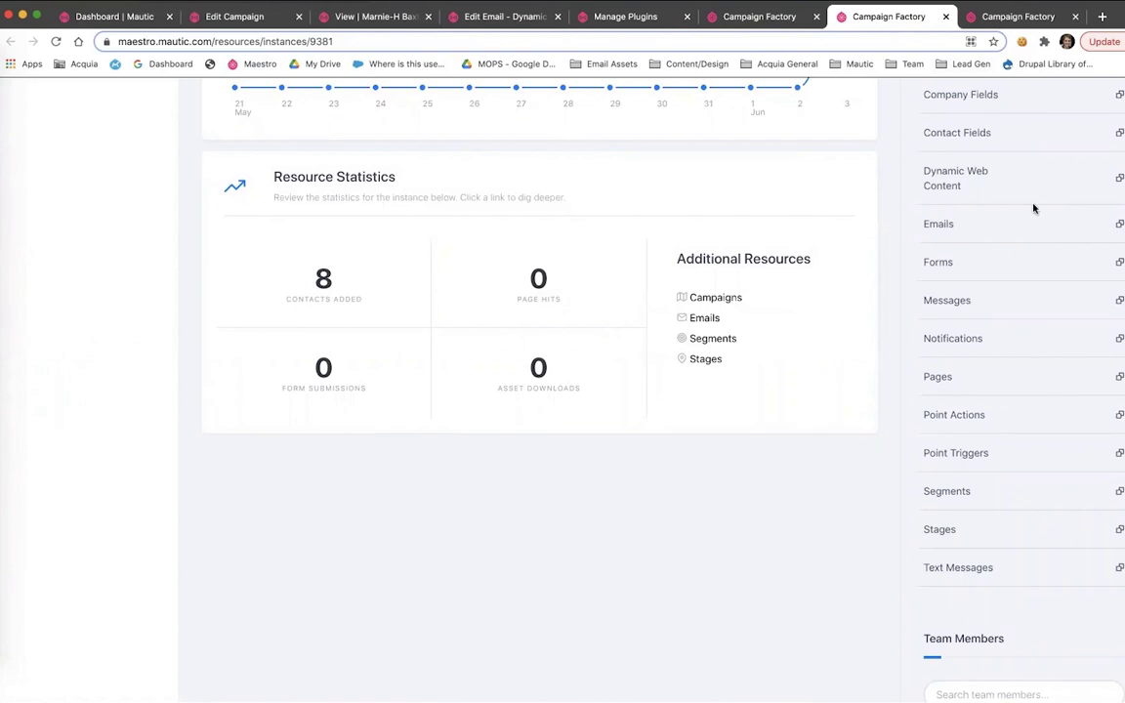
left_click(1120, 226)
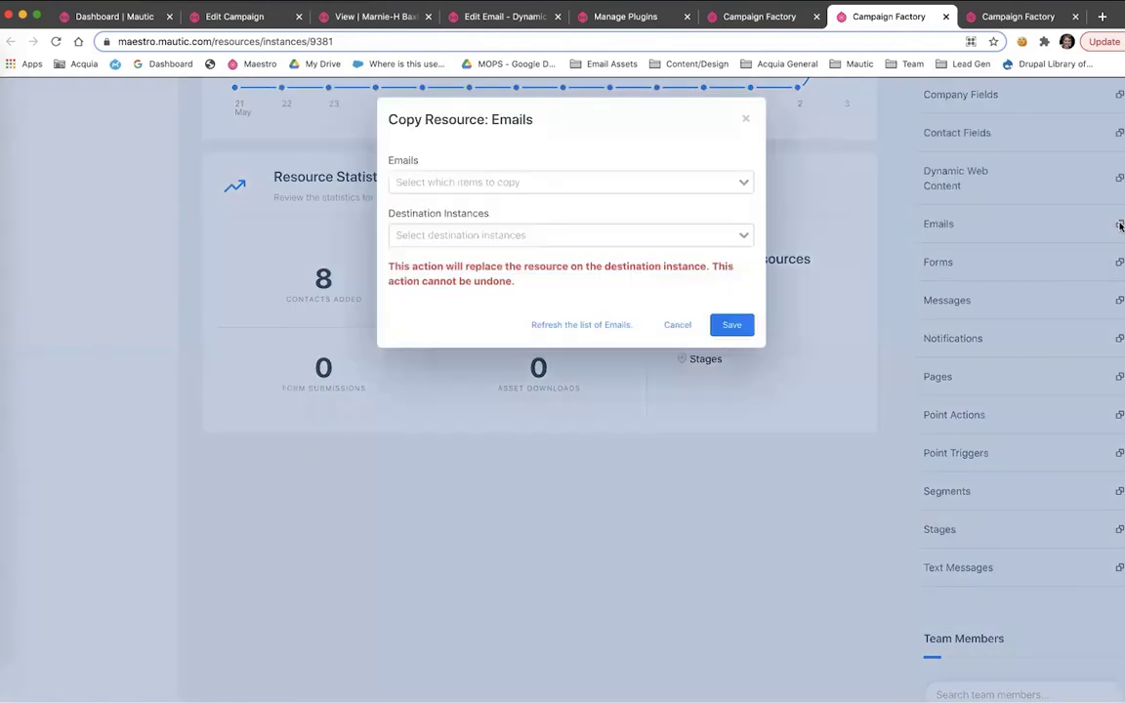
left_click(571, 185)
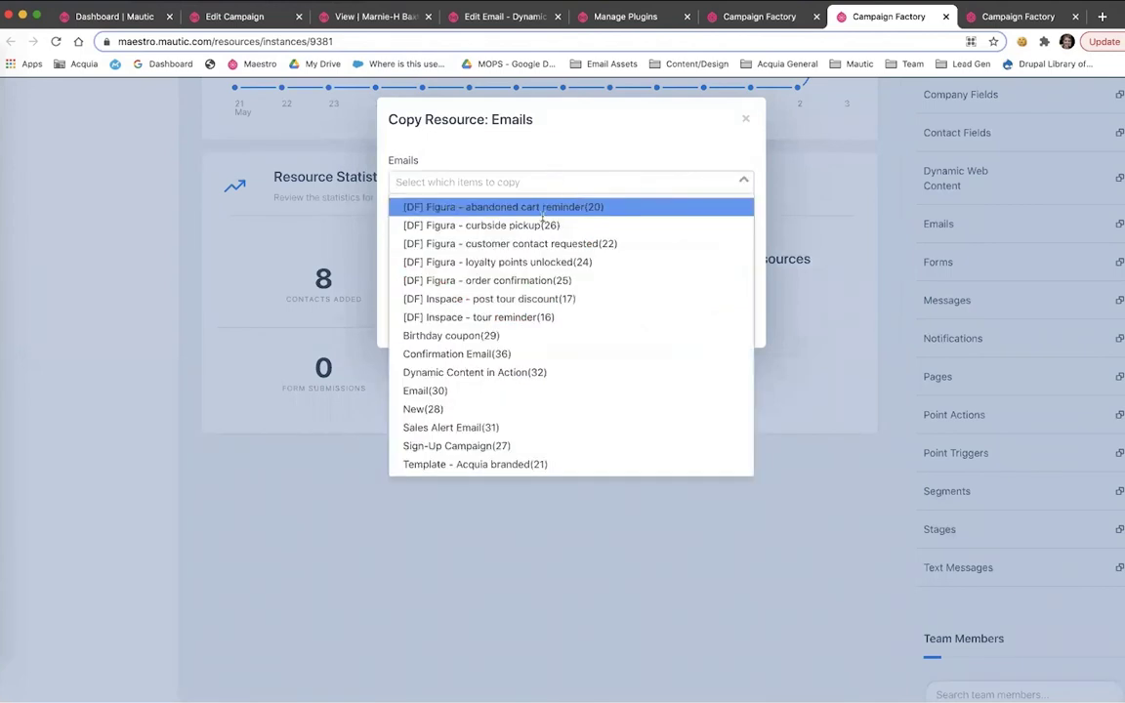
left_click(486, 391)
left_click(540, 235)
type("b")
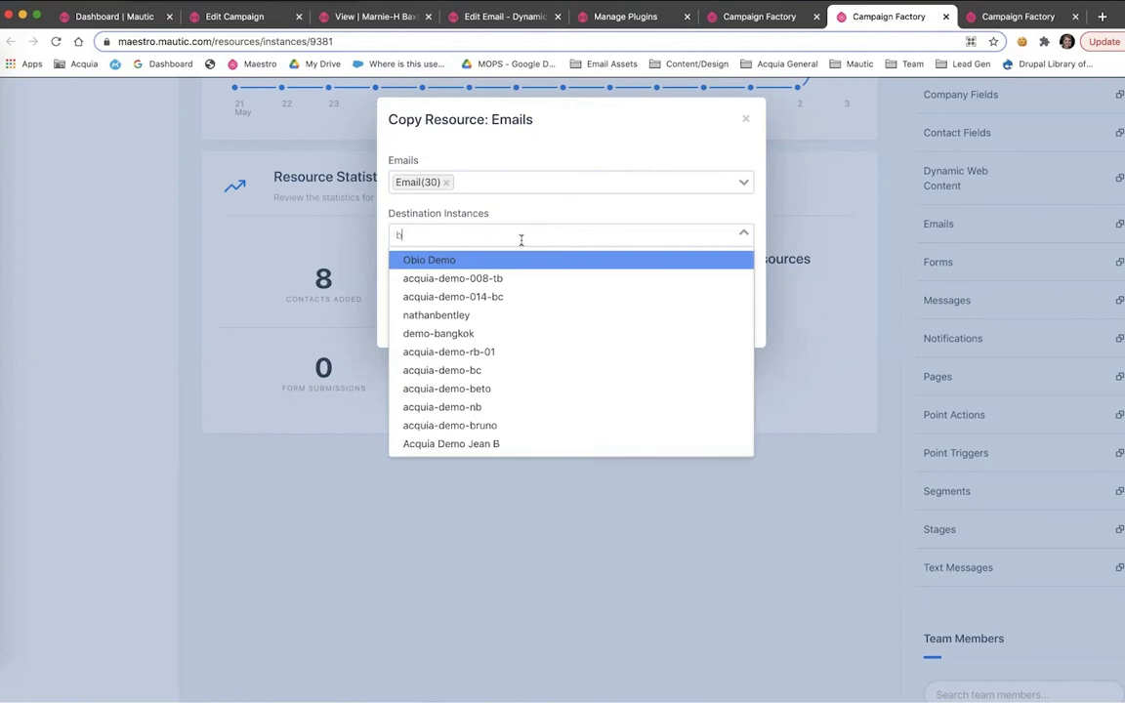
left_click(245, 435)
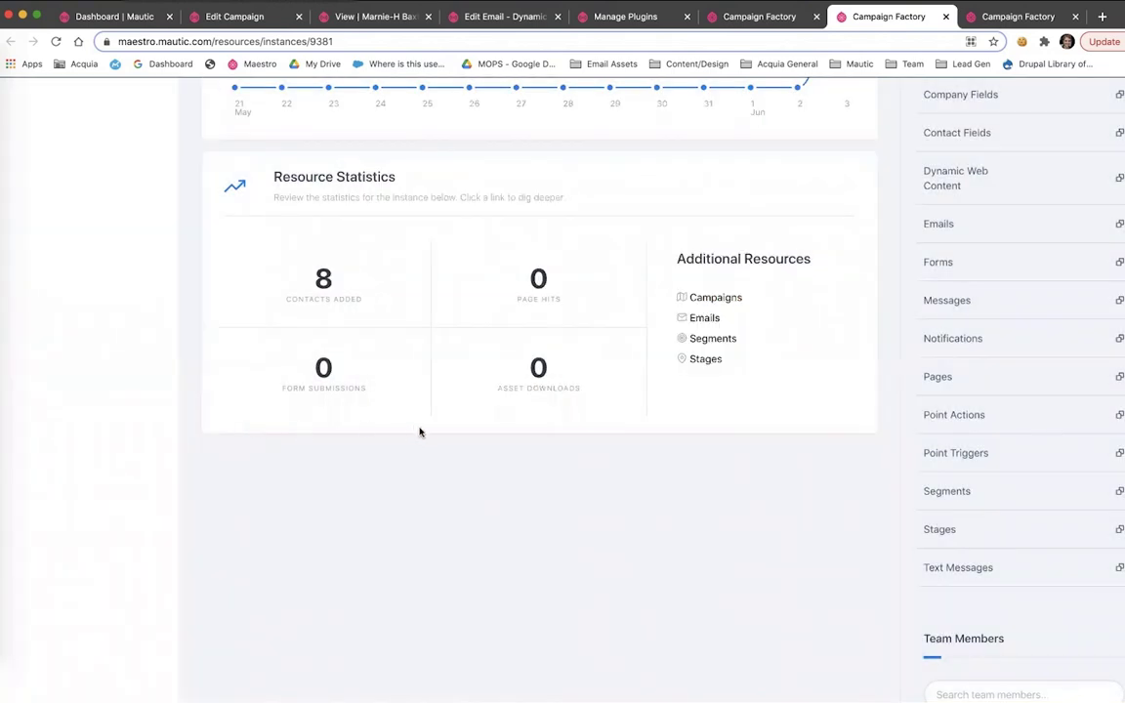
- Go from the instance overview to the Statistics Dashboard showing email results across instances
scroll(420, 433, "up", 10)
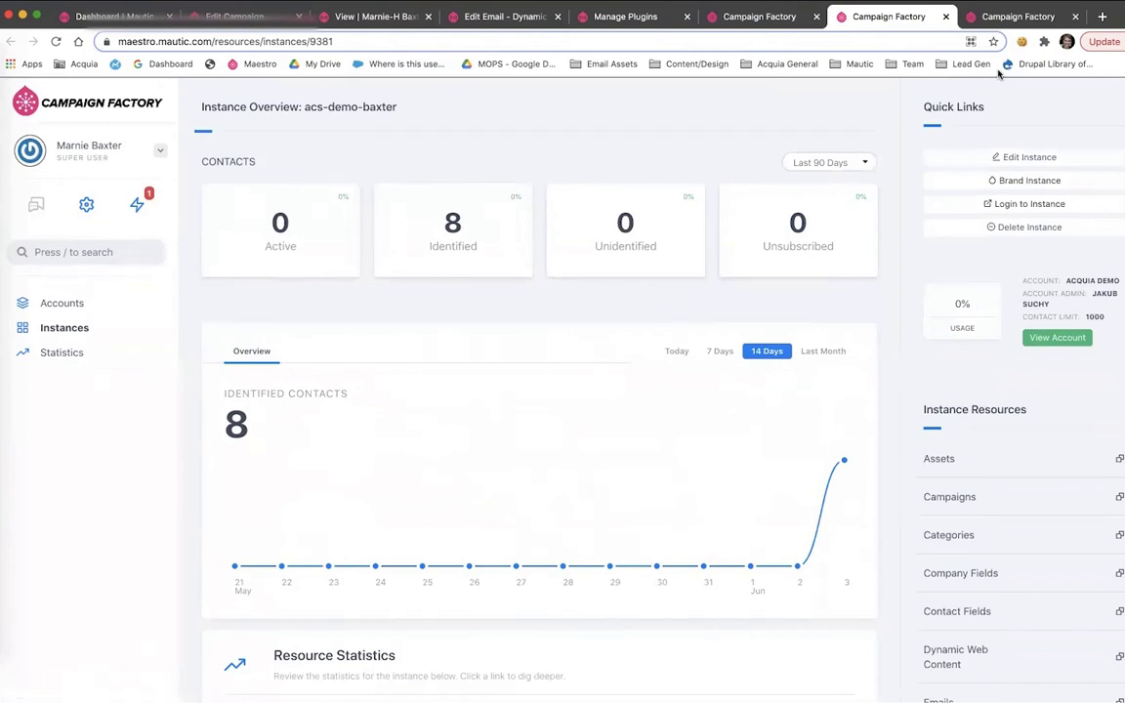
key("ctrl+Tab")
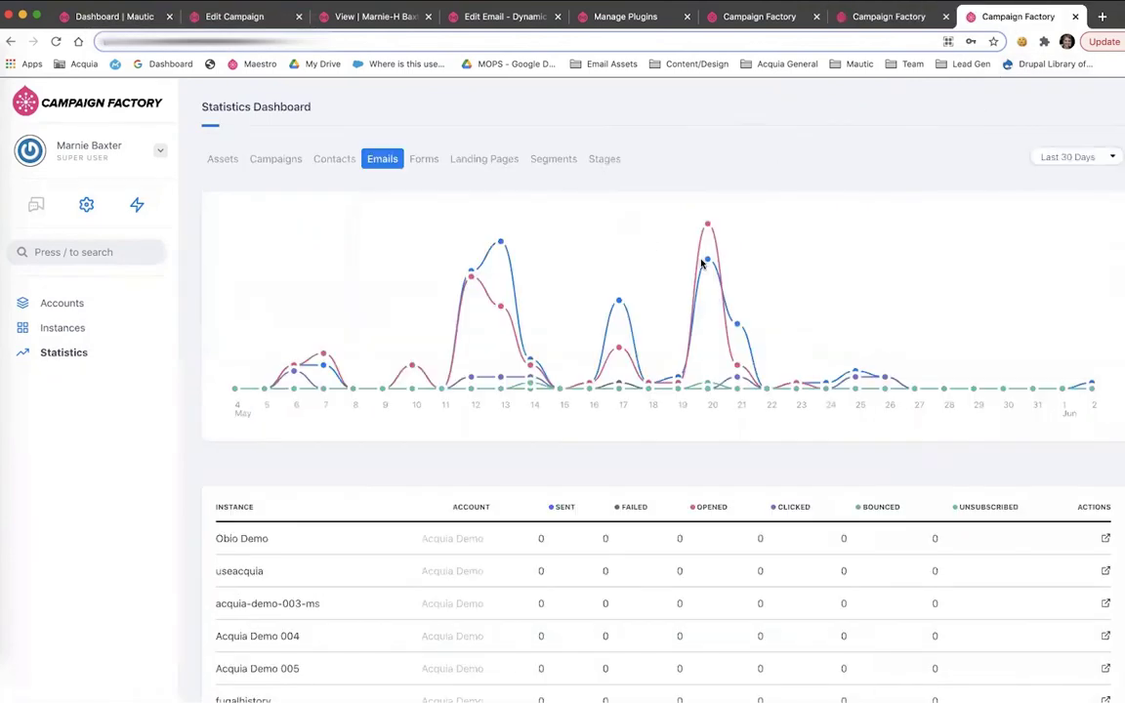